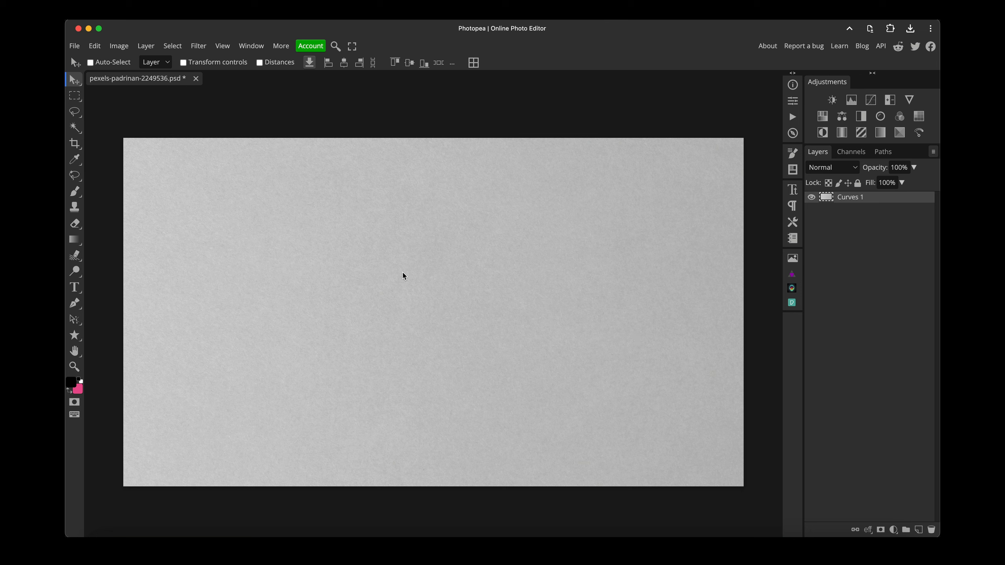
Step: Add the text "BLUR" in black Days One and position it centred in the upper half of the canvas
key("t")
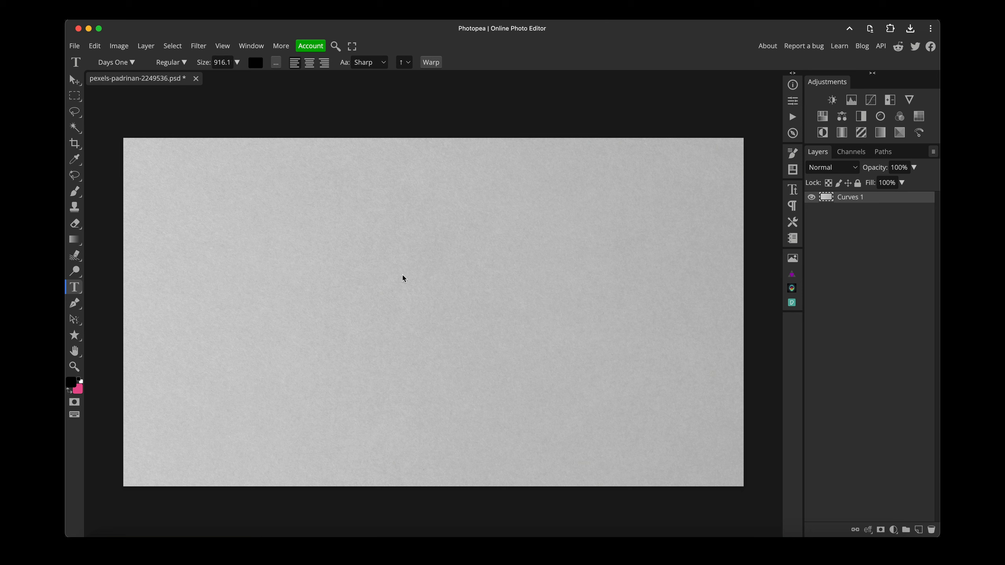
left_click(388, 293)
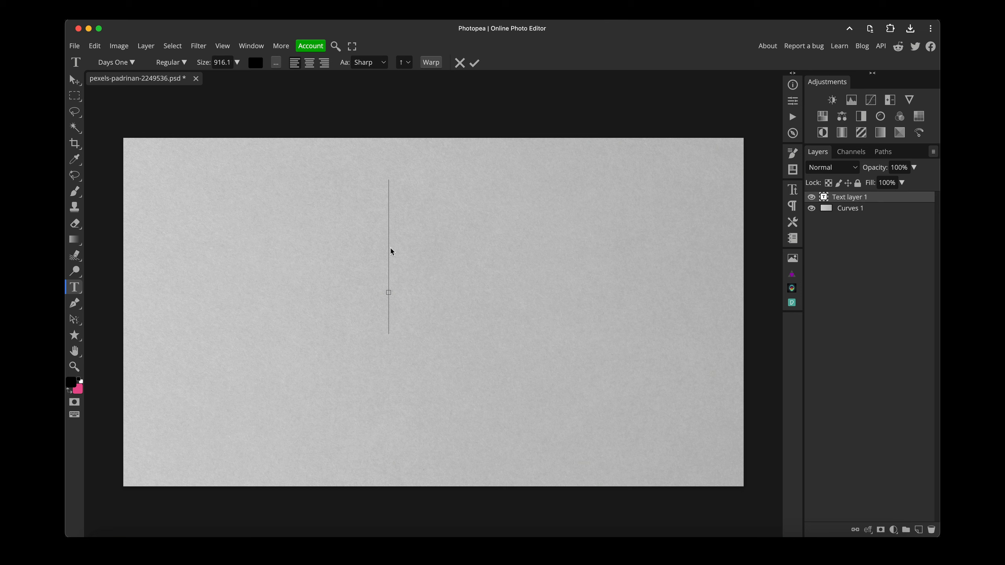
type("BLU")
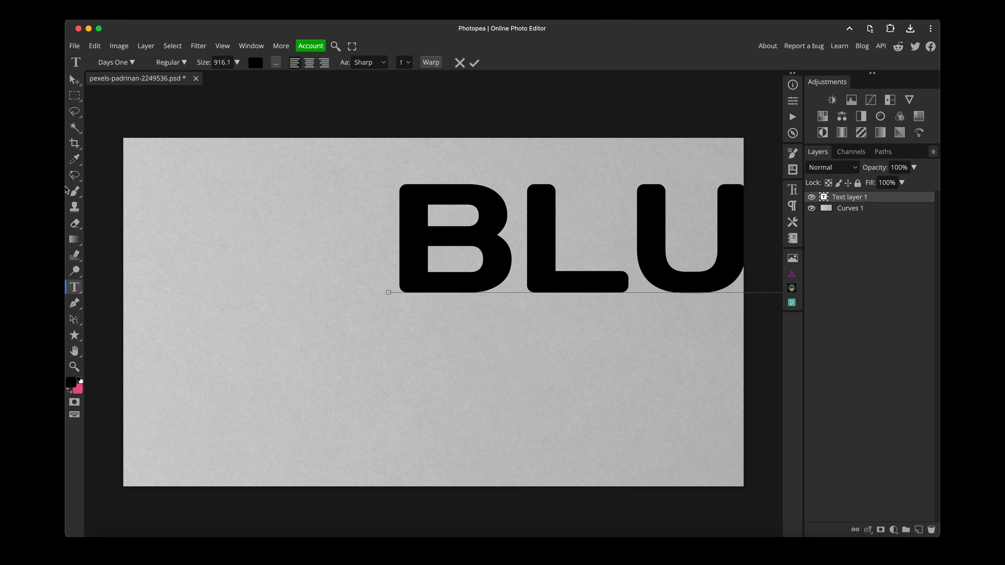
left_click(75, 81)
left_click_drag(509, 255, 296, 261)
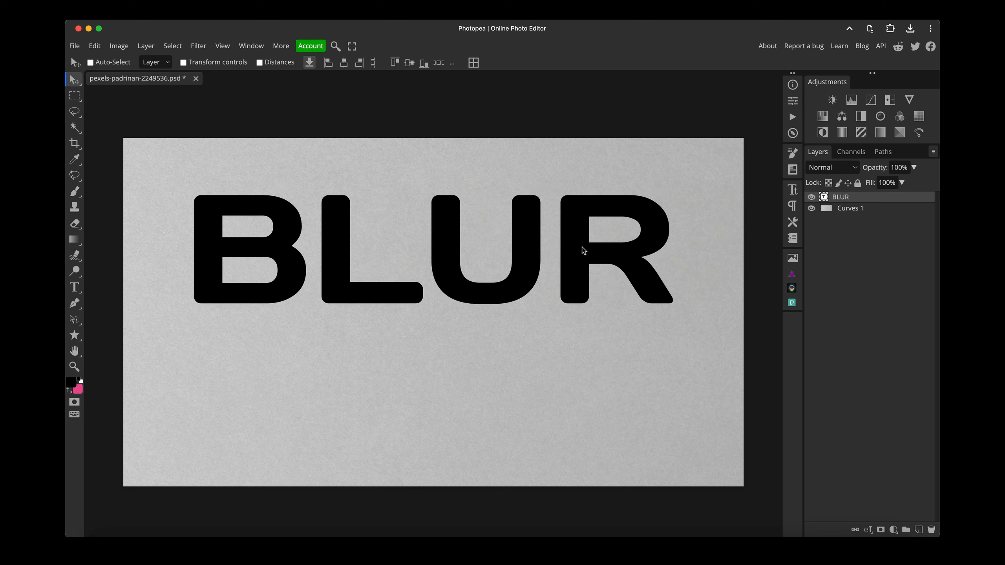
left_click_drag(582, 250, 580, 249)
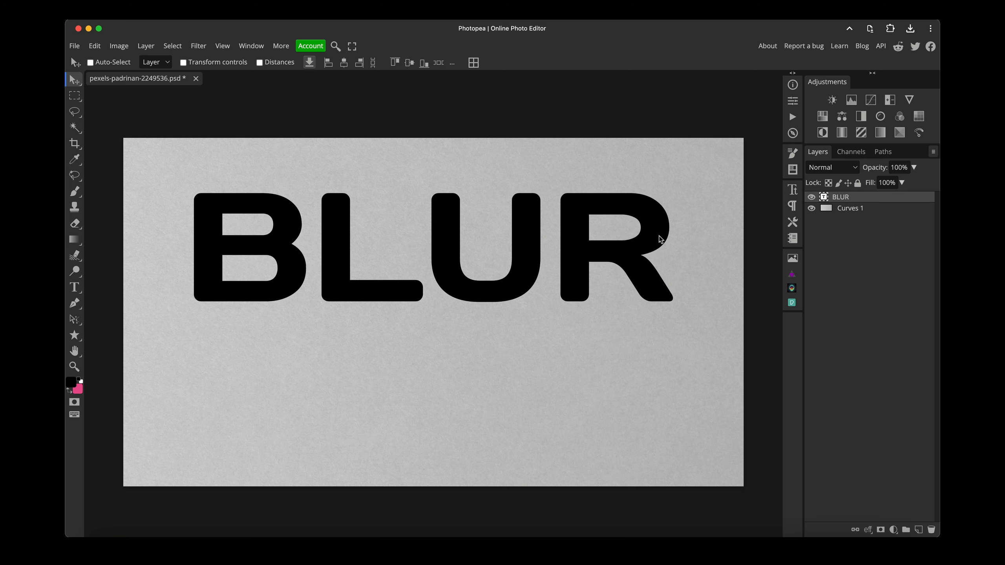
Step: Add a drop shadow to the BLUR text with 87% opacity, 44° angle, 141 px distance, 32% spread and 76 px size
double_click(866, 198)
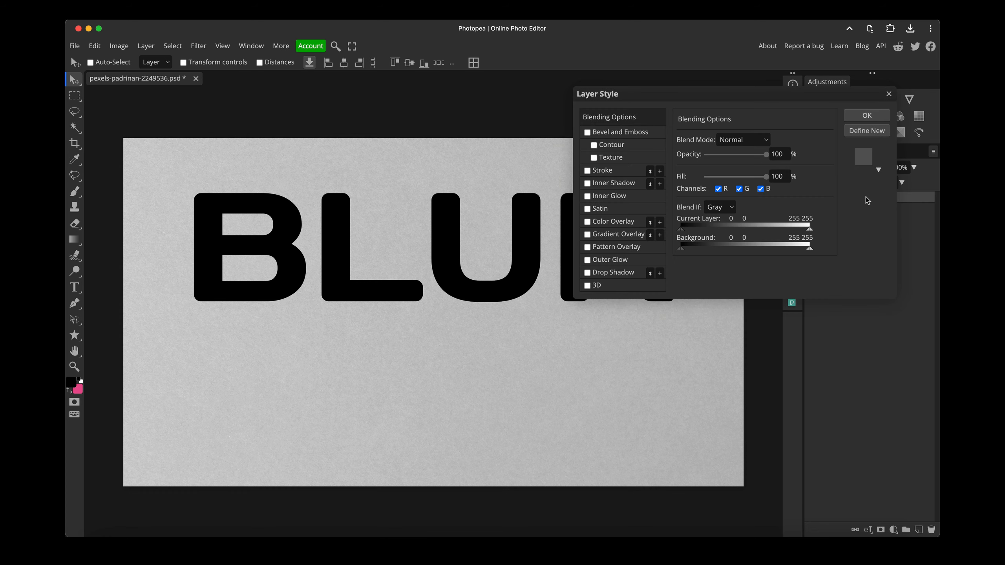
left_click_drag(634, 100, 665, 61)
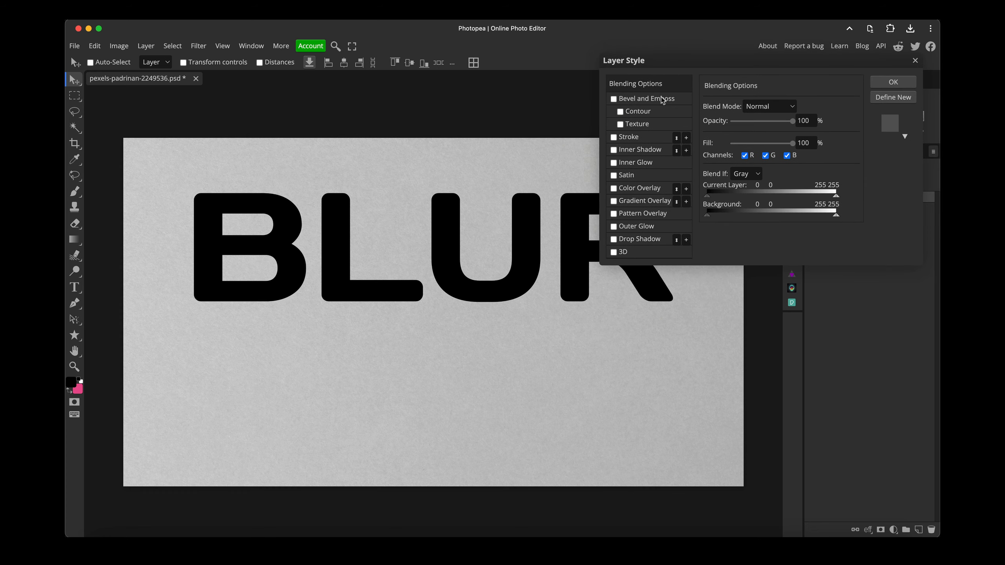
left_click(638, 239)
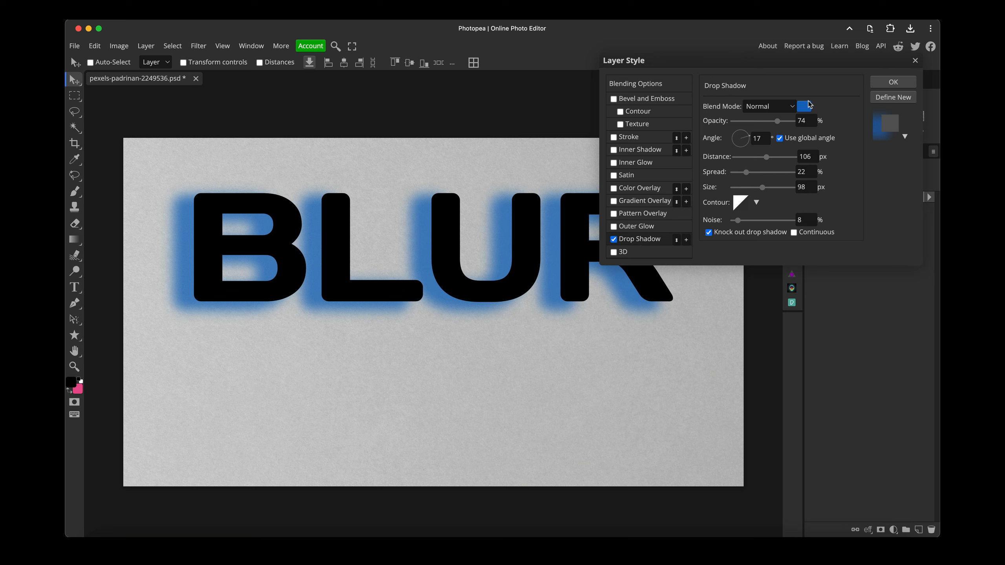
left_click_drag(773, 68, 785, 60)
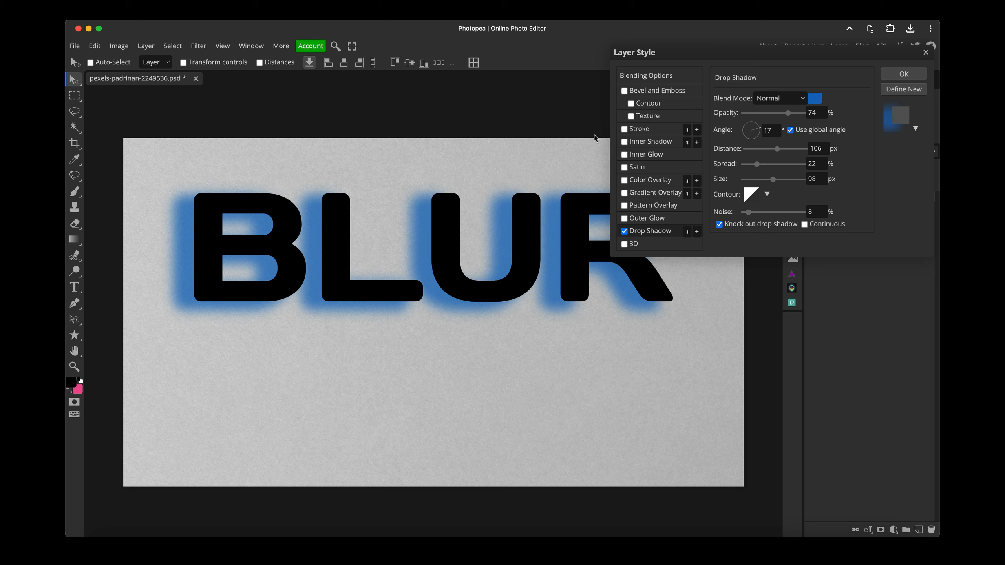
mouse_move(679, 55)
left_mouse_down()
mouse_move(703, 49)
mouse_move(697, 57)
left_mouse_up()
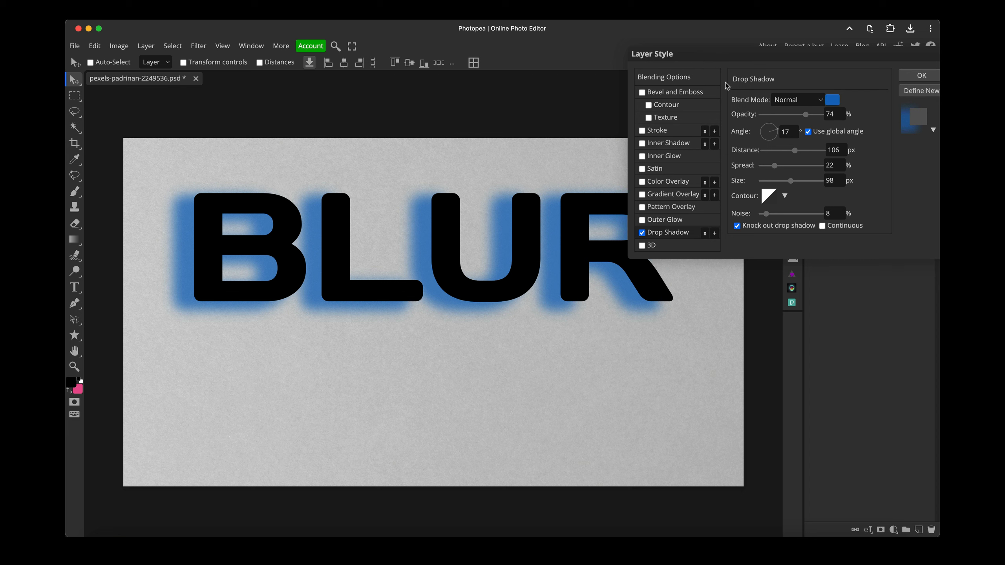
left_click_drag(806, 119, 813, 118)
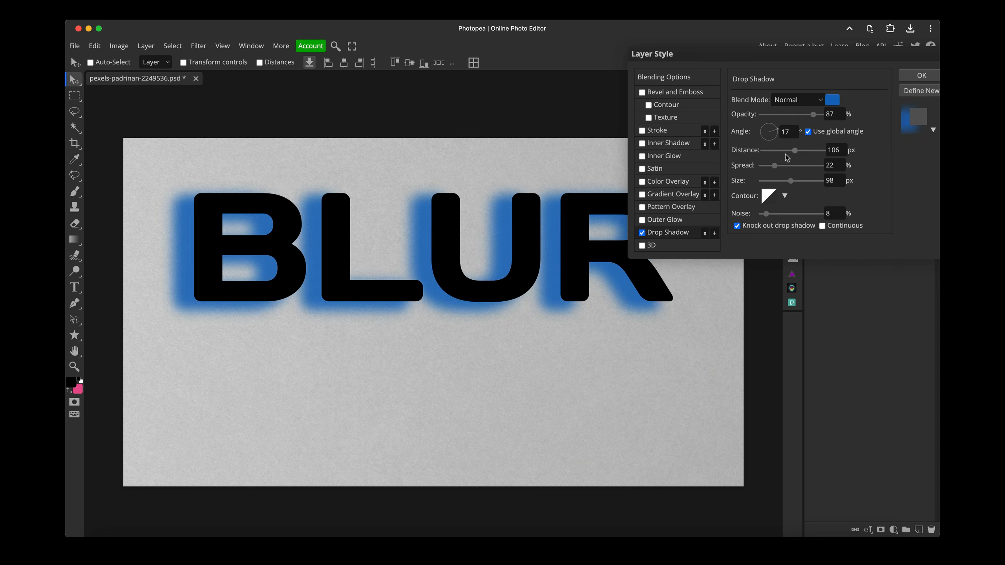
left_click_drag(794, 150, 783, 183)
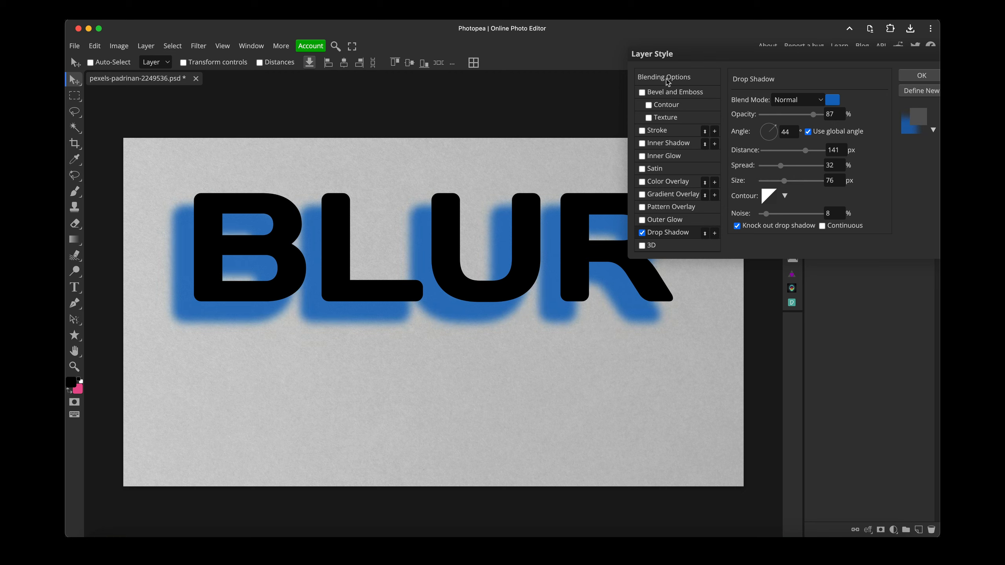
Step: Set the BLUR layer's fill to 0% in its blending options
left_click(655, 81)
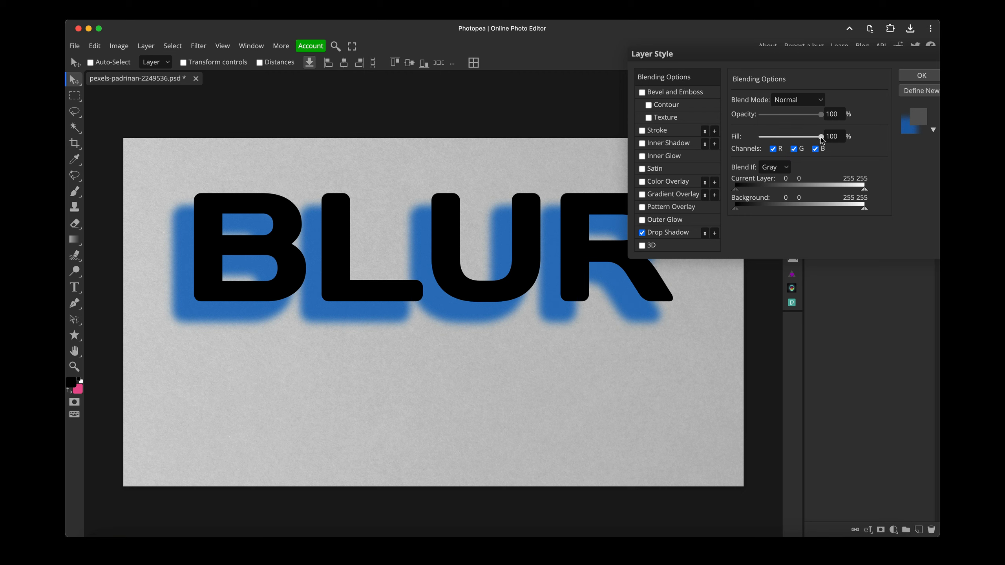
left_click_drag(821, 137, 755, 138)
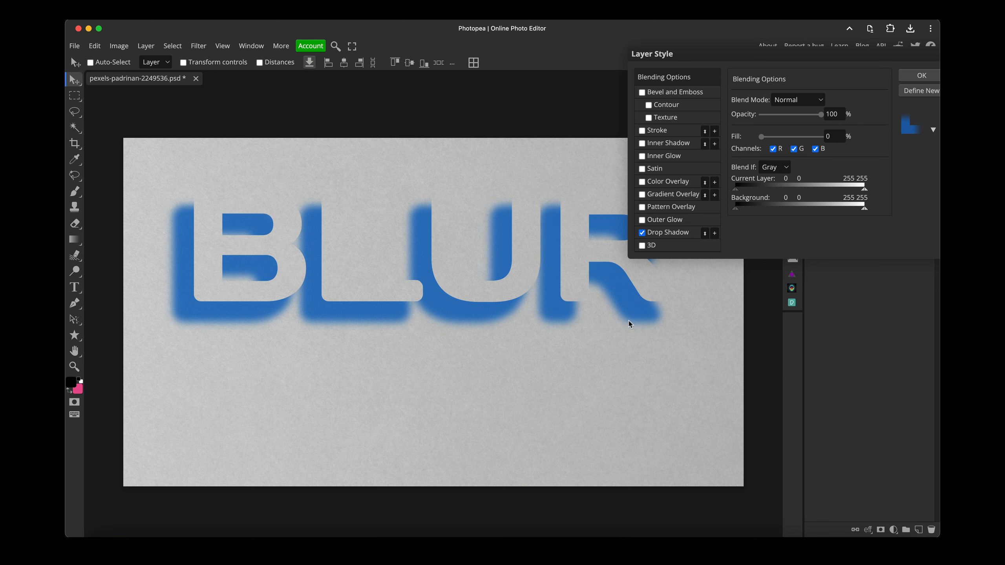
mouse_move(761, 137)
left_mouse_down()
mouse_move(830, 138)
mouse_move(763, 116)
mouse_move(774, 117)
mouse_move(740, 115)
mouse_move(826, 116)
mouse_move(734, 138)
left_mouse_up()
Step: Turn off the shadow's knock-out and set distance to 175 px, spread to 41%, size to 71 px and noise to 11%
left_click(672, 232)
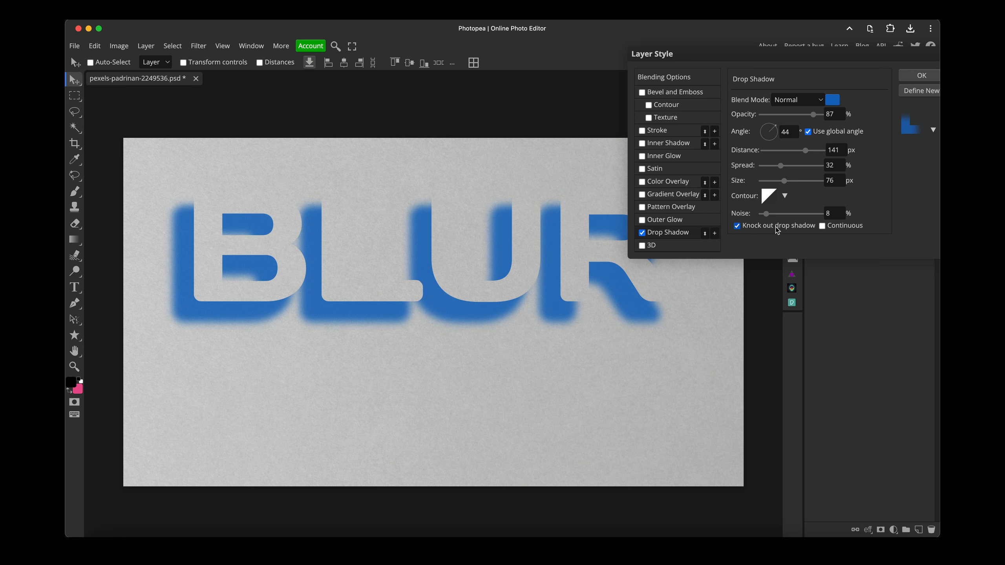
left_click(737, 226)
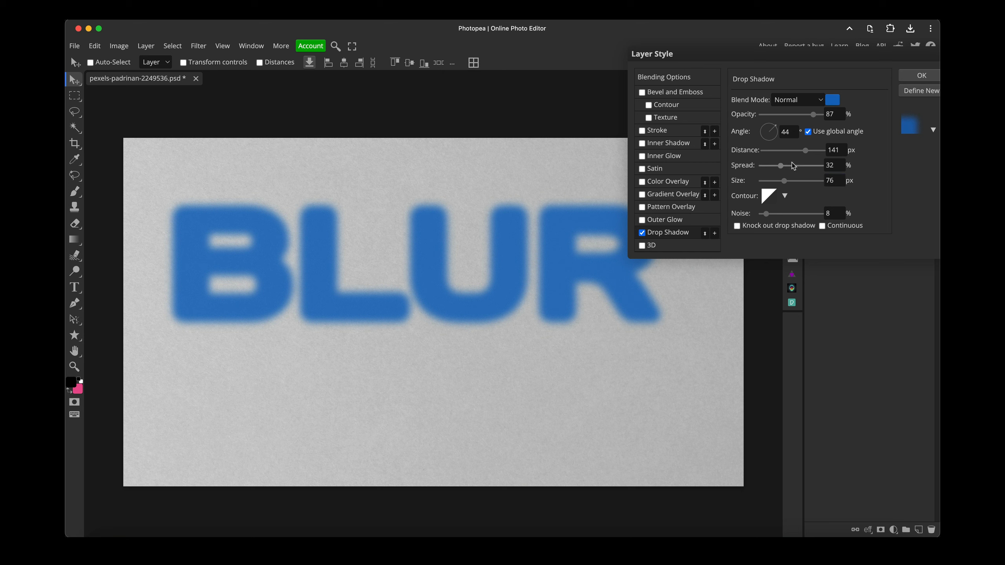
left_click_drag(798, 155, 782, 182)
mouse_move(764, 216)
left_mouse_down()
mouse_move(827, 221)
mouse_move(749, 215)
mouse_move(795, 221)
mouse_move(767, 222)
left_mouse_up()
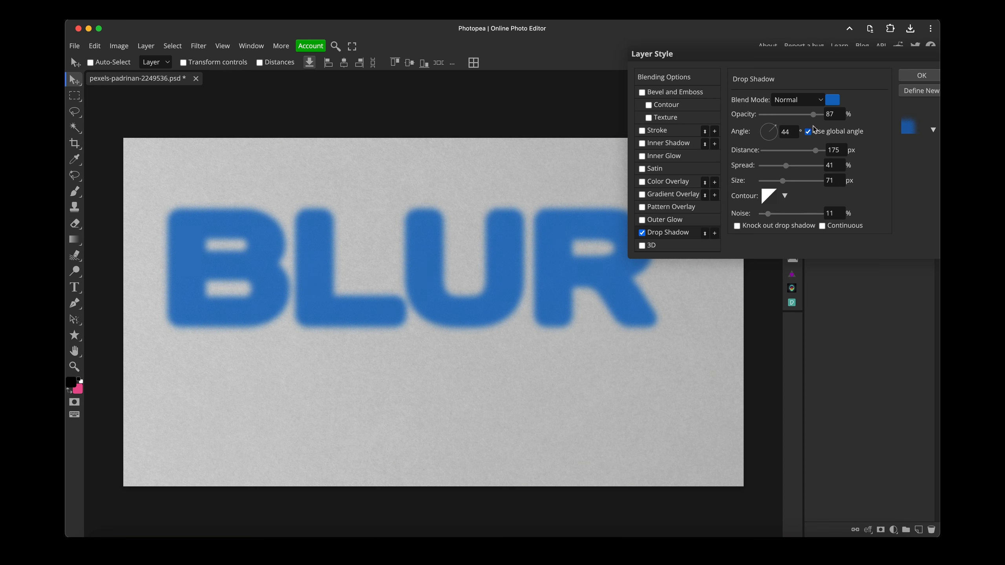
Step: Set the shadow's blend mode to Linear Burn, opacity to 72%, distance to 170 px and spread to 36%, and apply the layer style
left_click(809, 102)
left_click(807, 168)
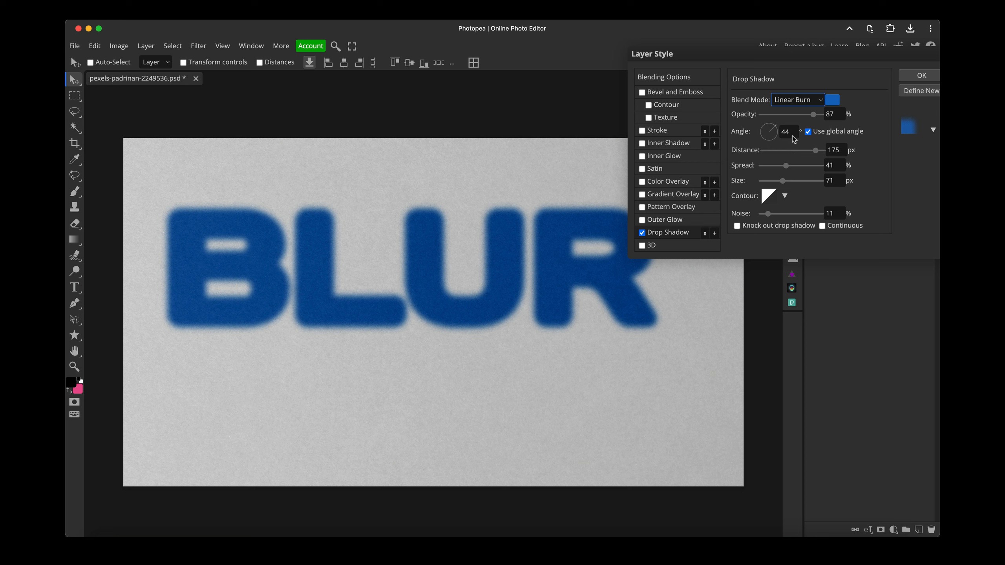
left_click_drag(812, 115, 804, 115)
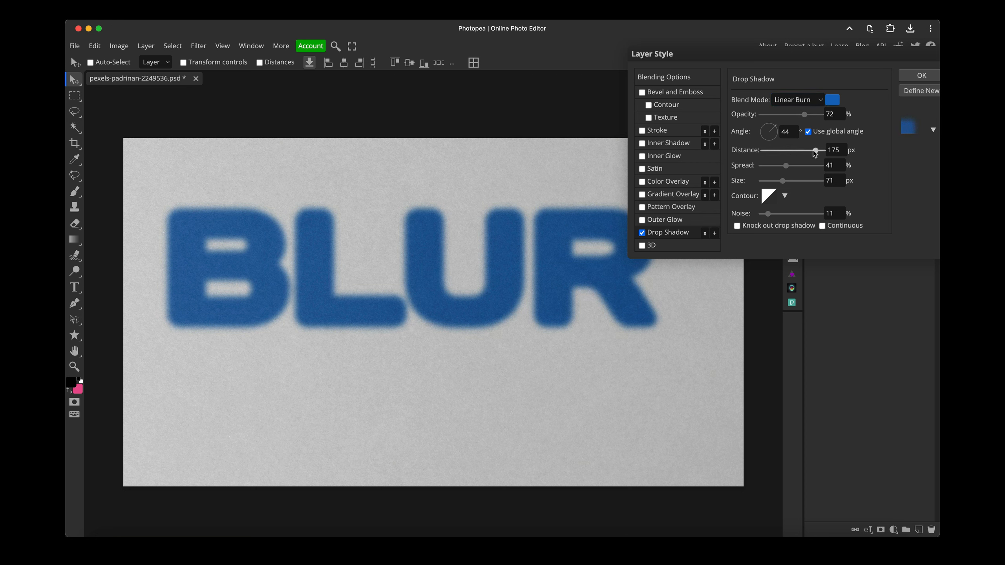
left_click_drag(814, 153, 805, 155)
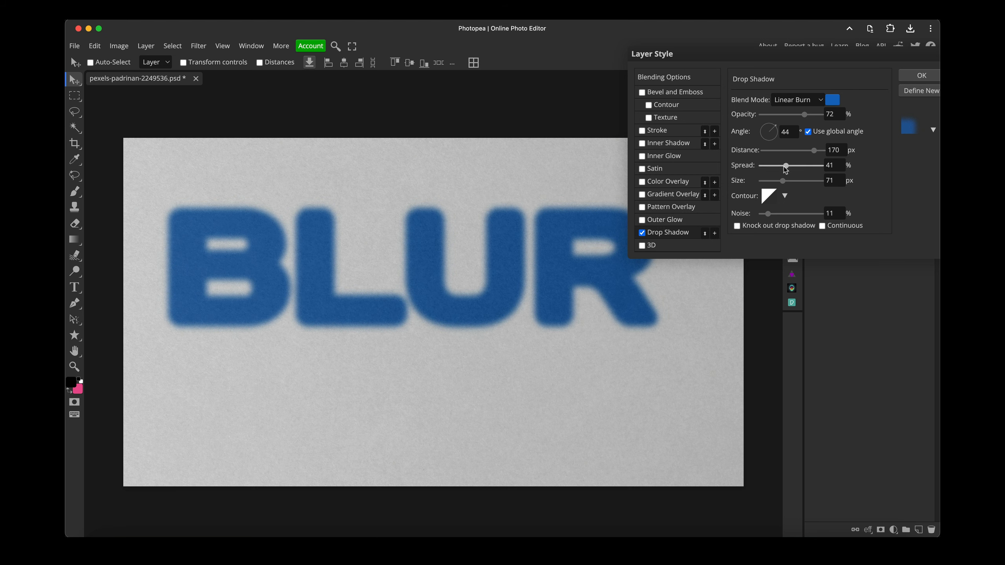
left_click_drag(786, 166, 783, 171)
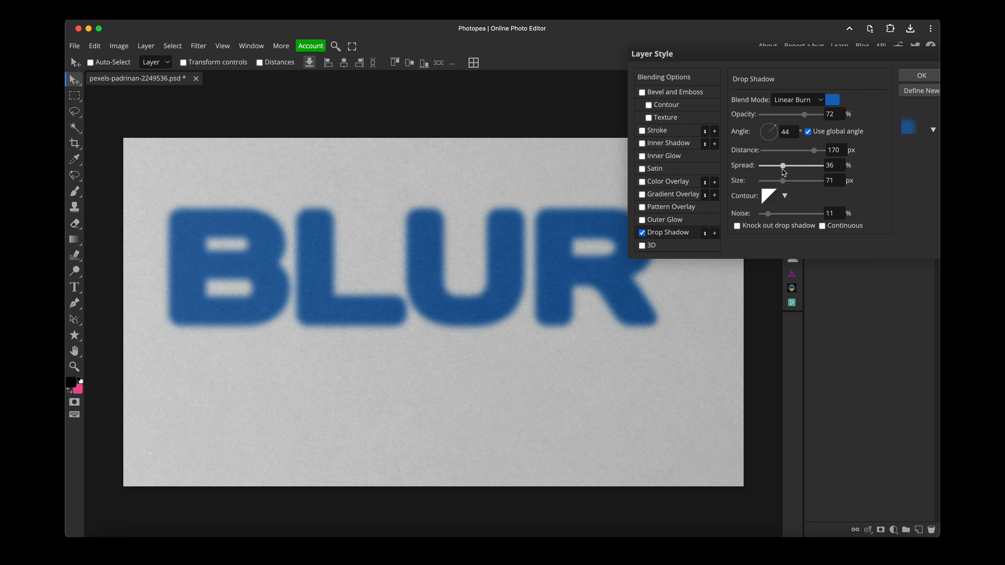
left_click(915, 79)
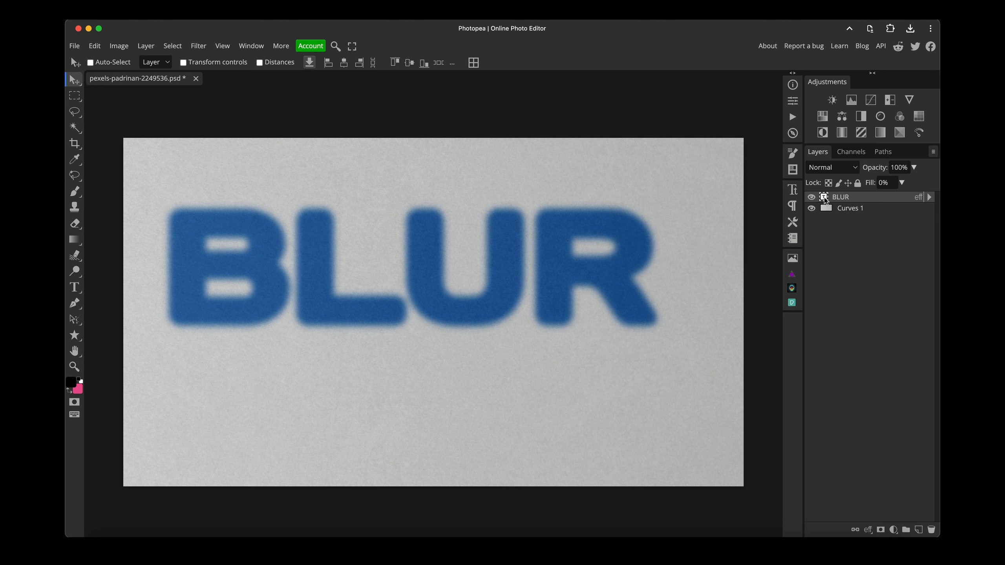
Step: Duplicate the BLUR layer, place the copy below the original word, and shift both words up together on the canvas
key("ctrl+j")
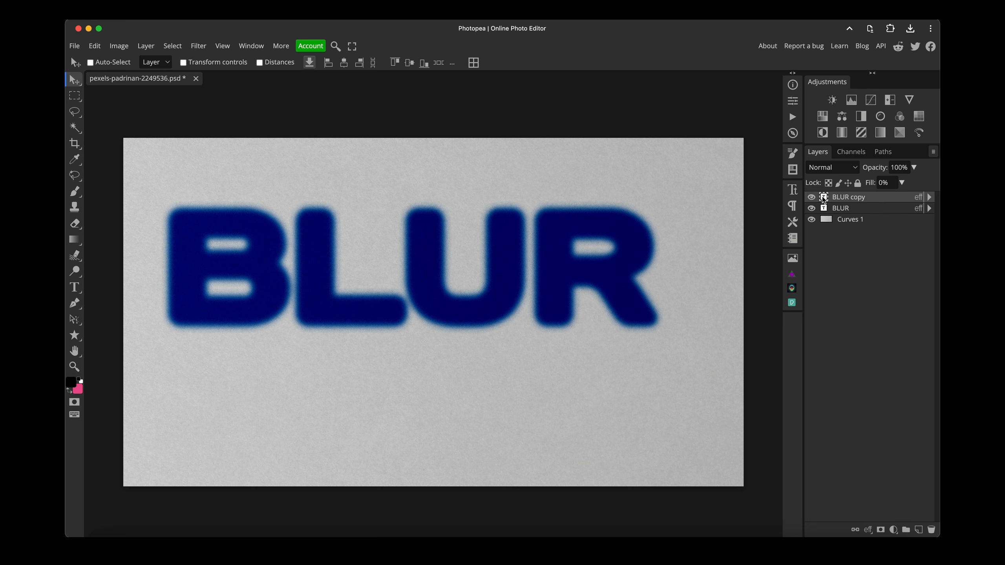
left_click_drag(625, 236, 633, 368)
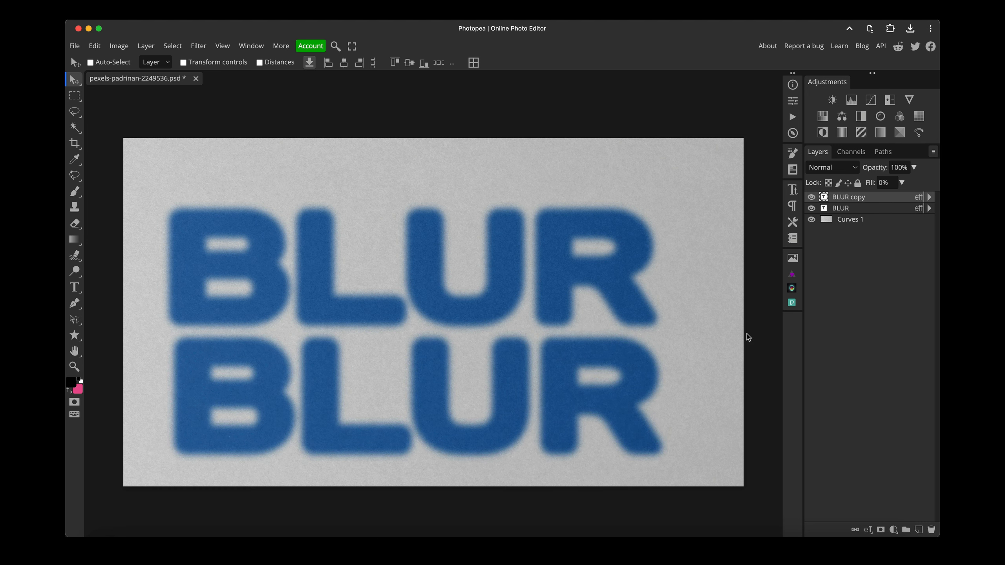
left_click(864, 209)
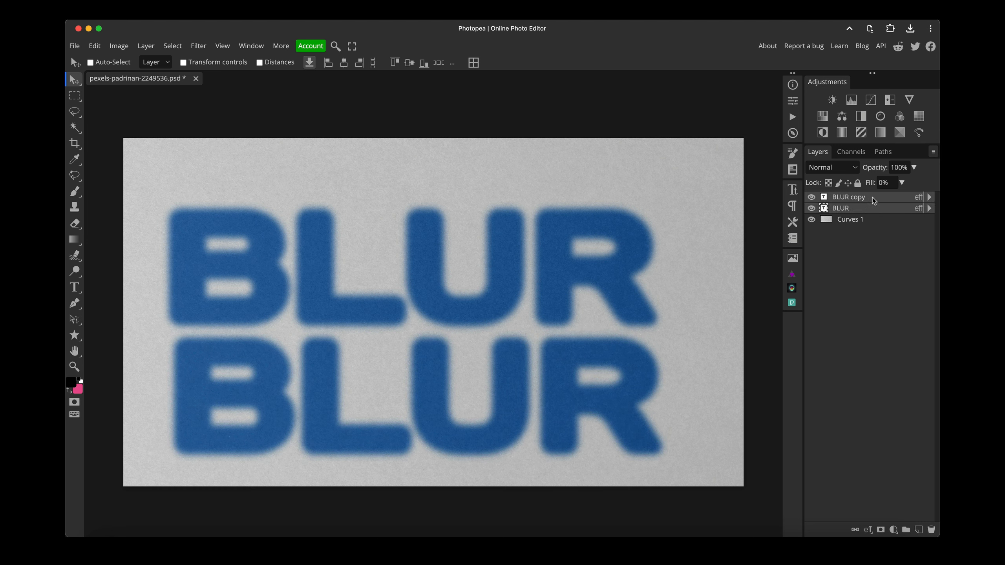
left_click_drag(431, 249, 433, 225)
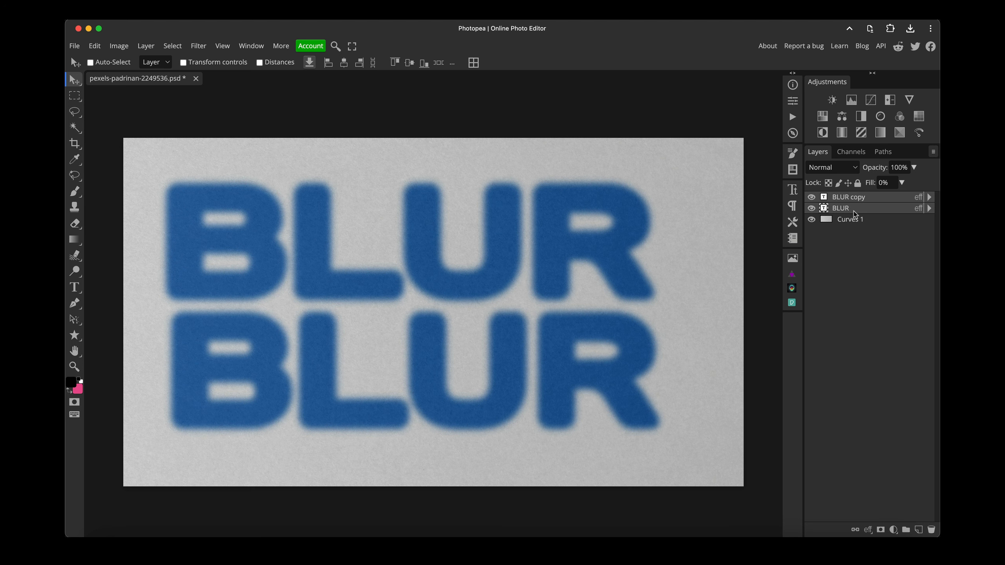
Step: Reorder the layers so the BLUR copy sits beneath the original BLUR text layer
left_click(866, 209)
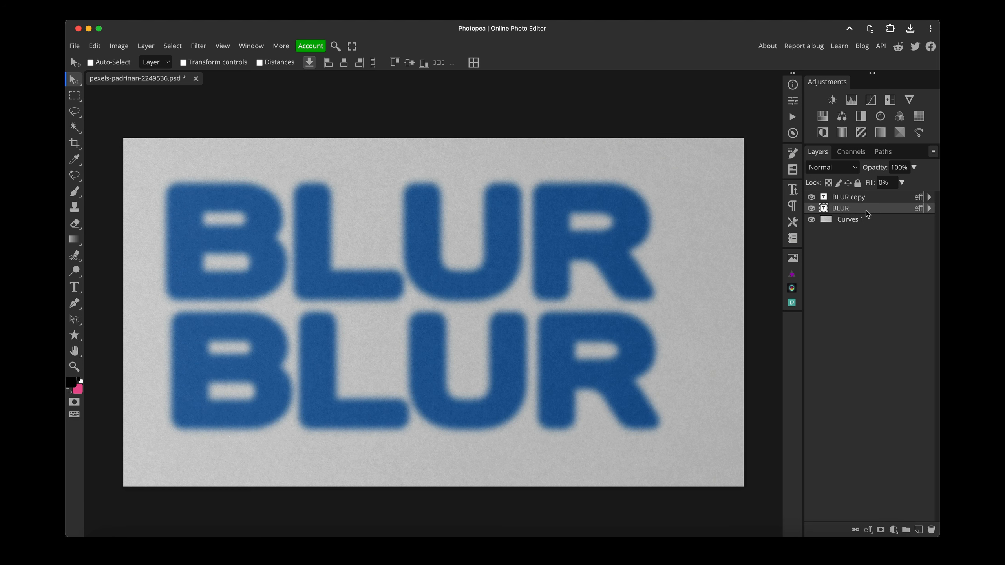
left_click(812, 208)
left_click(812, 208)
left_click_drag(826, 200, 827, 214)
Step: Change the font of the copied BLUR text to DejaVu Serif
key("t")
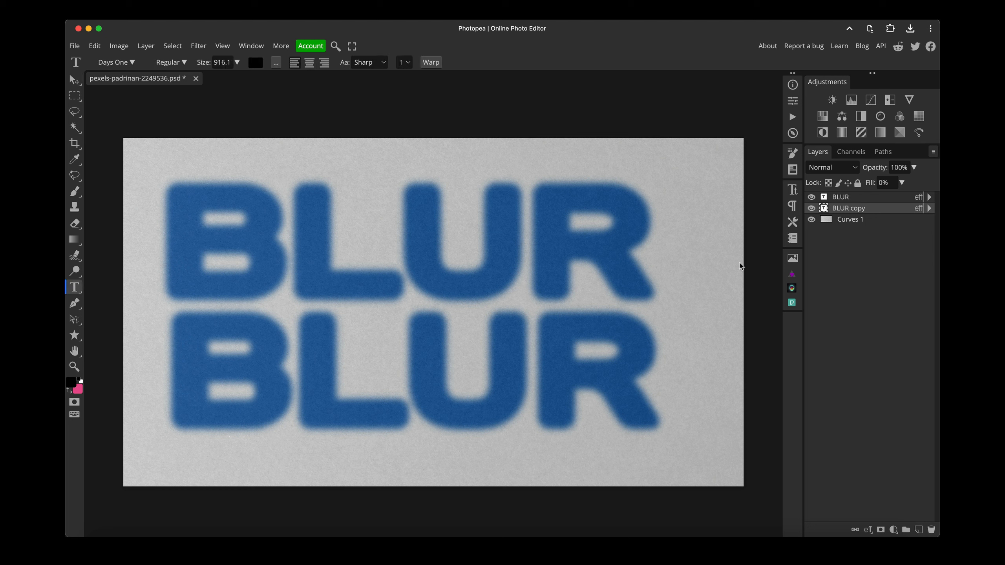
left_click(793, 190)
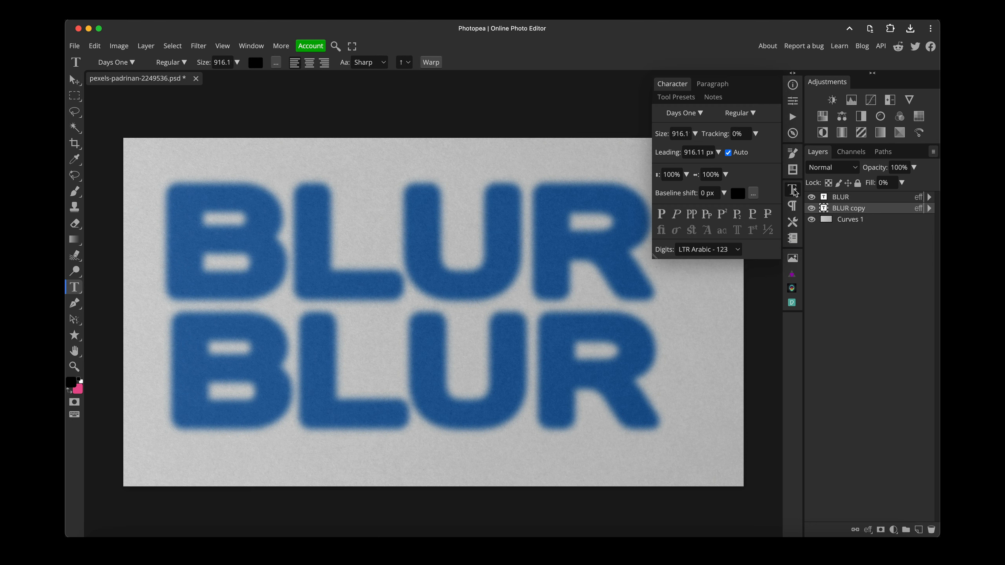
left_click(700, 113)
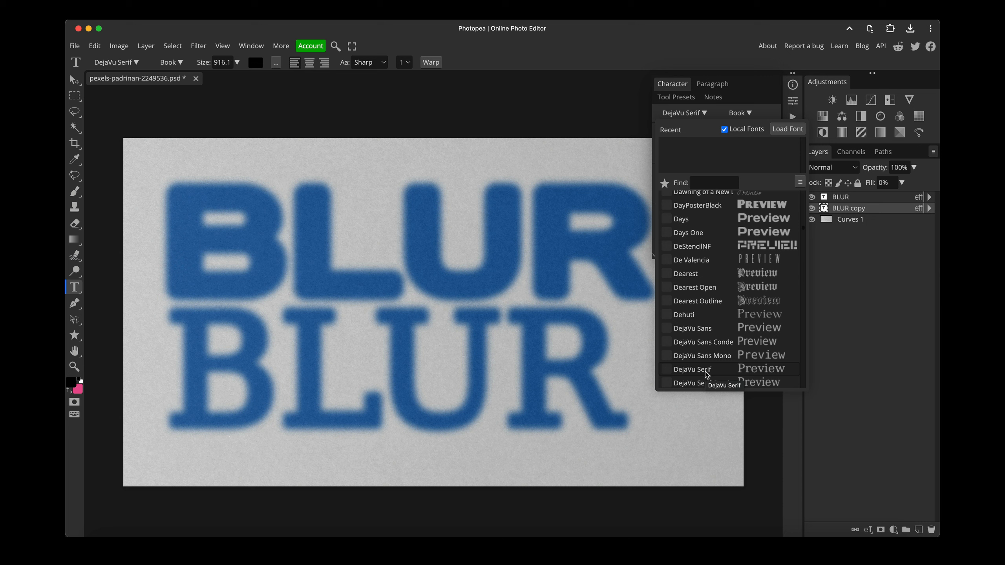
left_click(705, 372)
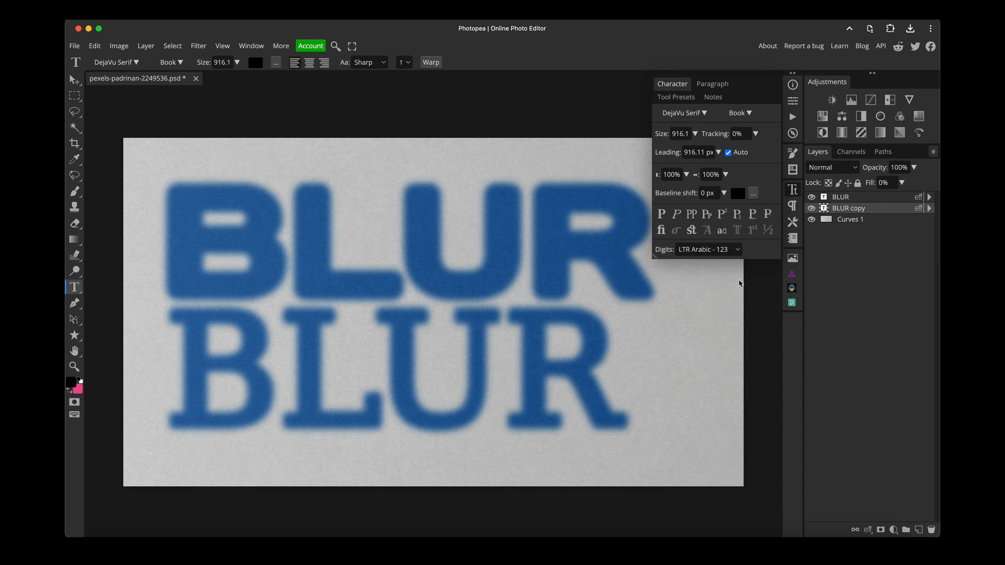
Step: Replace the text of the lower word with "PRO"
double_click(225, 363)
type("PRO")
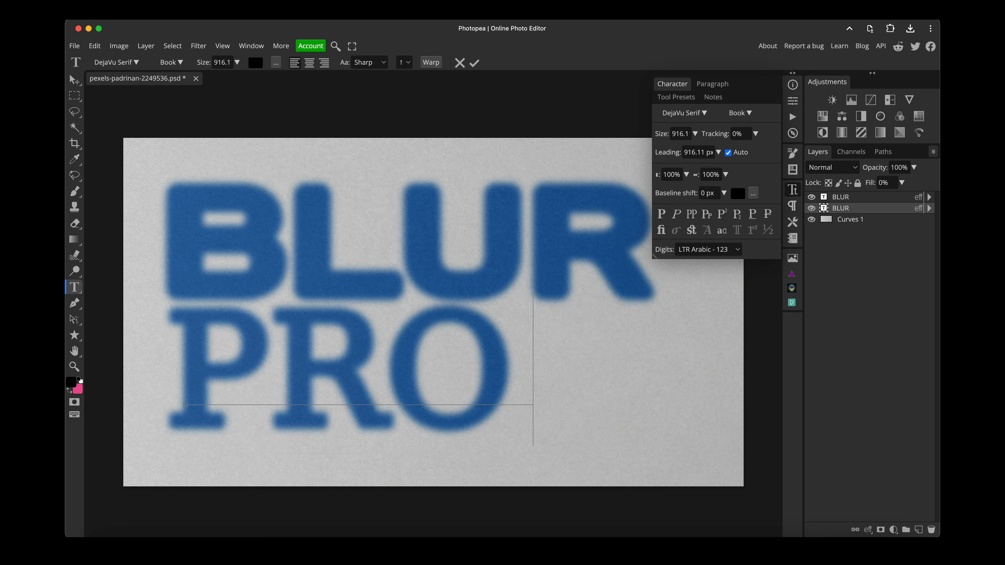
left_click(71, 81)
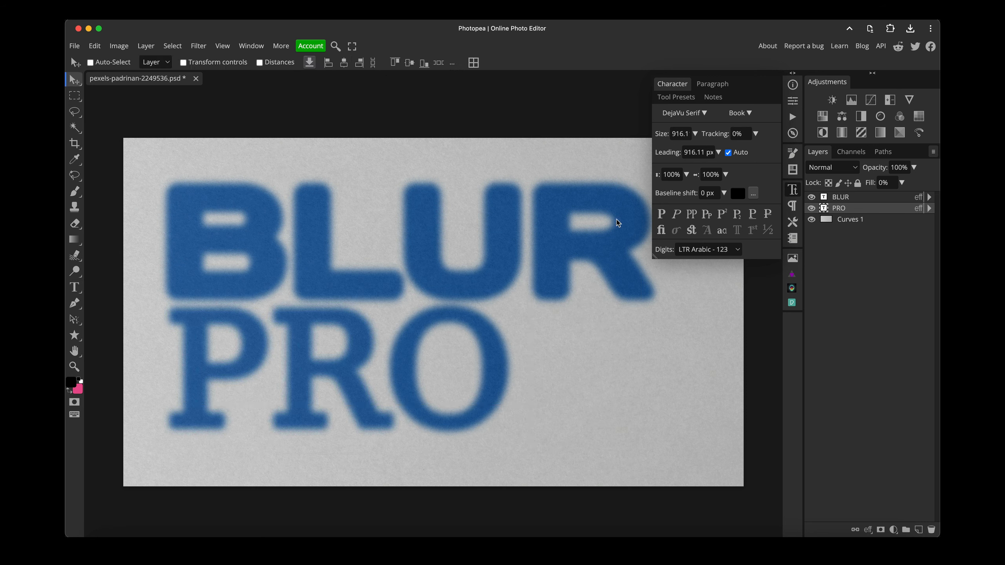
Step: Set the blend mode of the PRO text layer's drop shadow to Color Burn
left_click(930, 209)
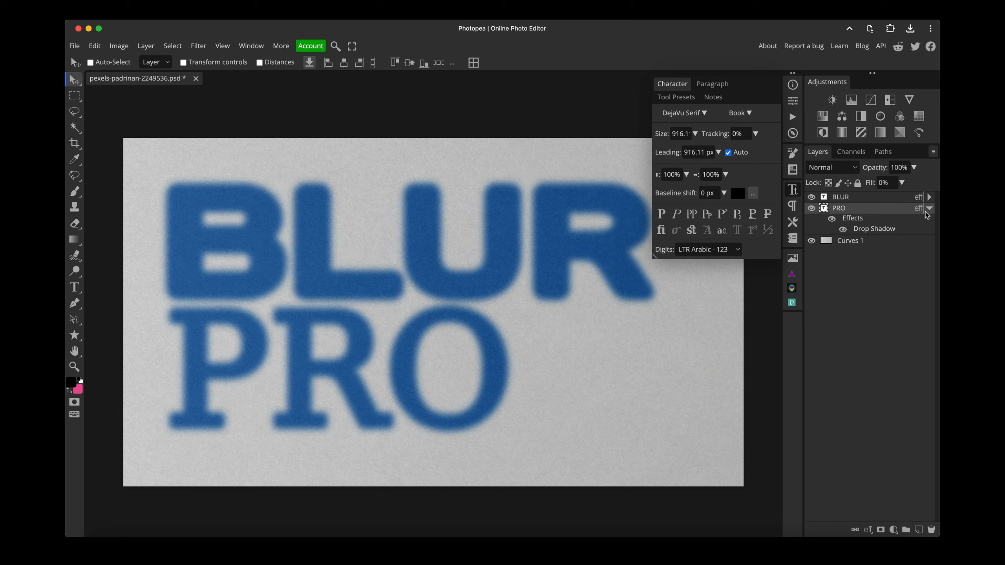
double_click(917, 213)
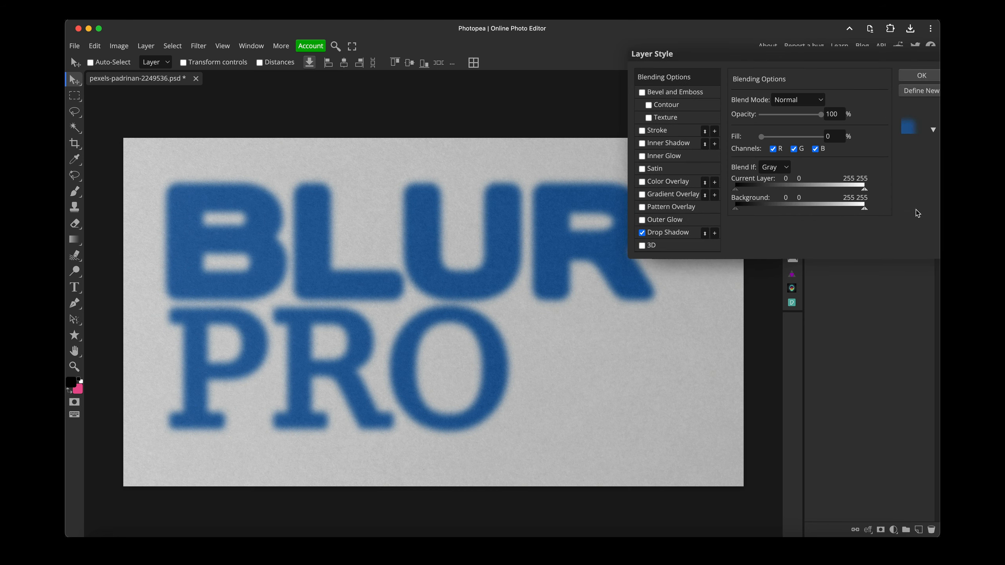
left_click(671, 233)
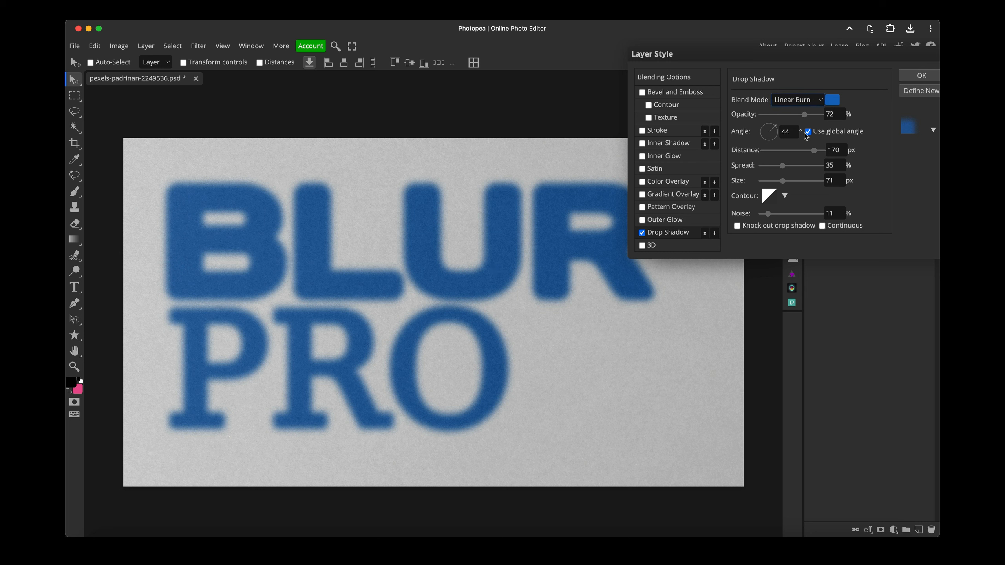
left_click(811, 101)
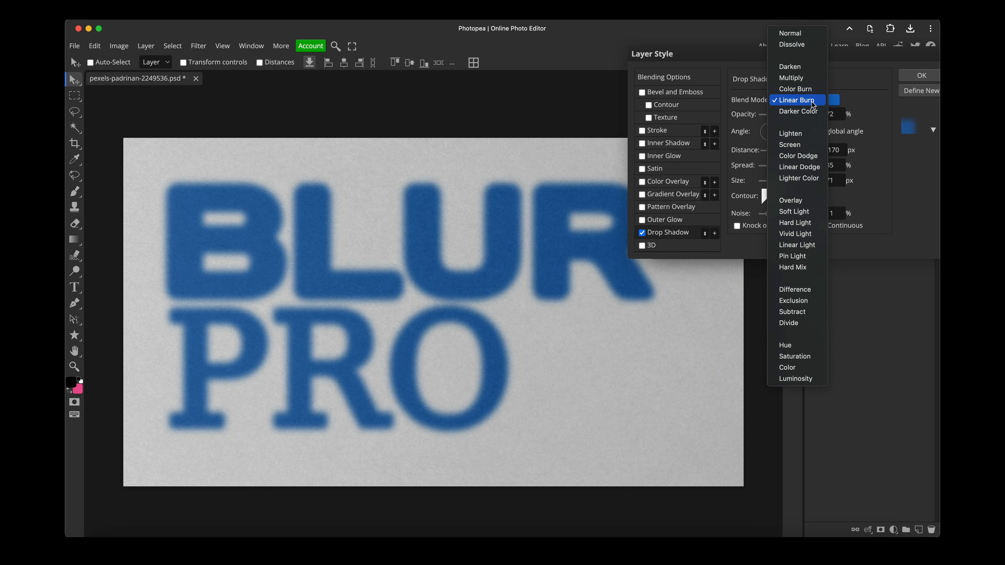
left_click(811, 91)
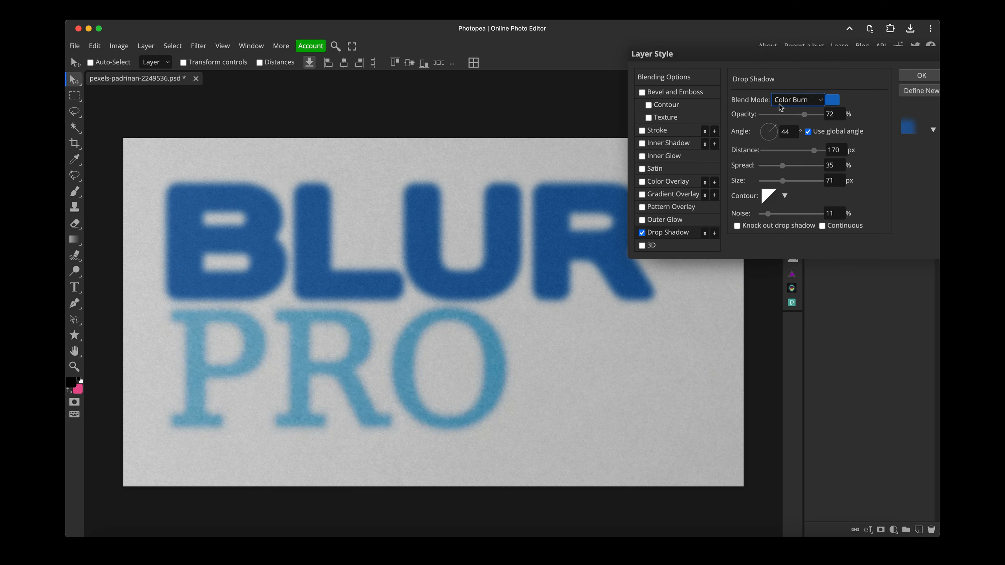
left_click_drag(813, 59, 582, 59)
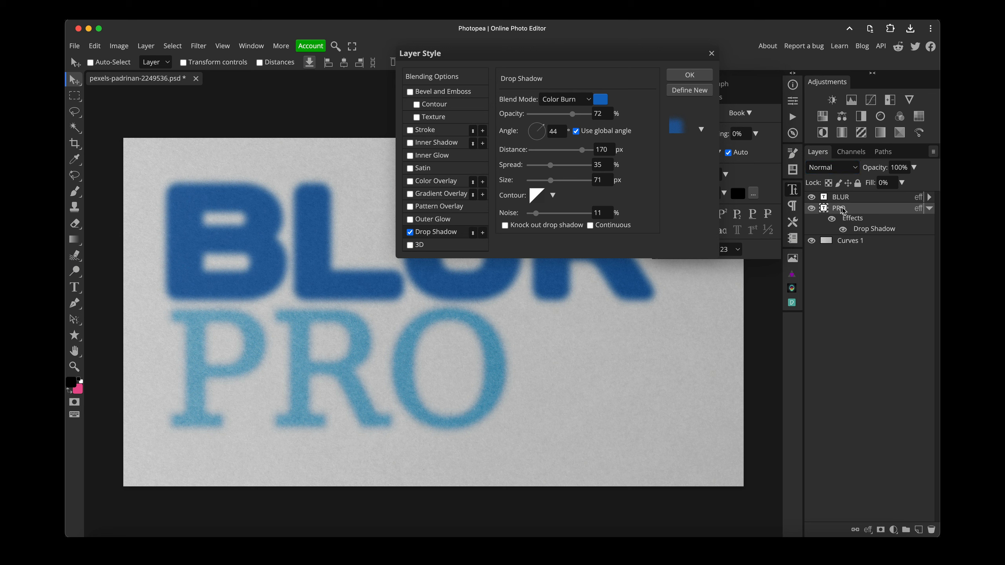
left_click(456, 79)
mouse_move(529, 136)
left_mouse_down()
mouse_move(594, 138)
mouse_move(520, 139)
left_mouse_up()
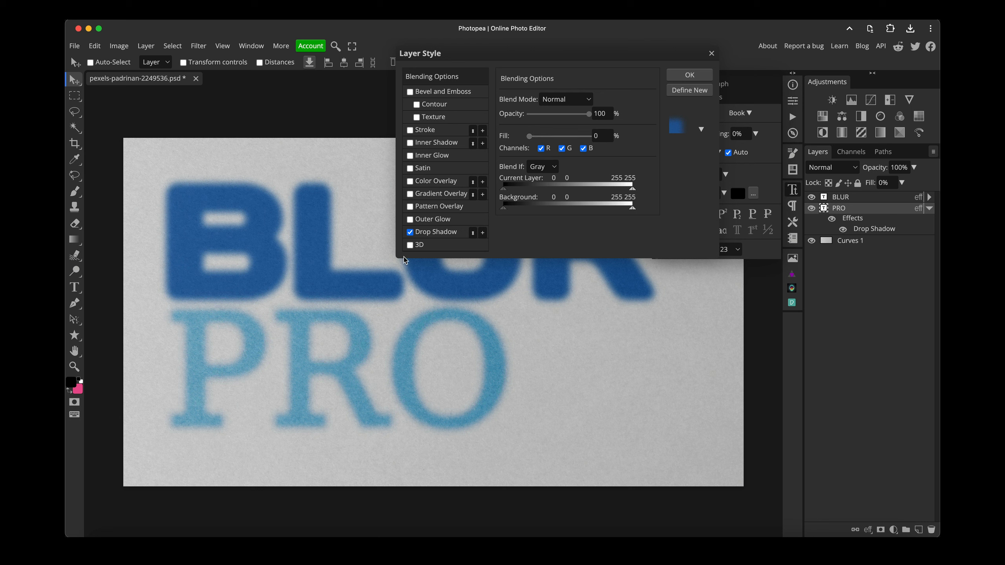
left_click(453, 233)
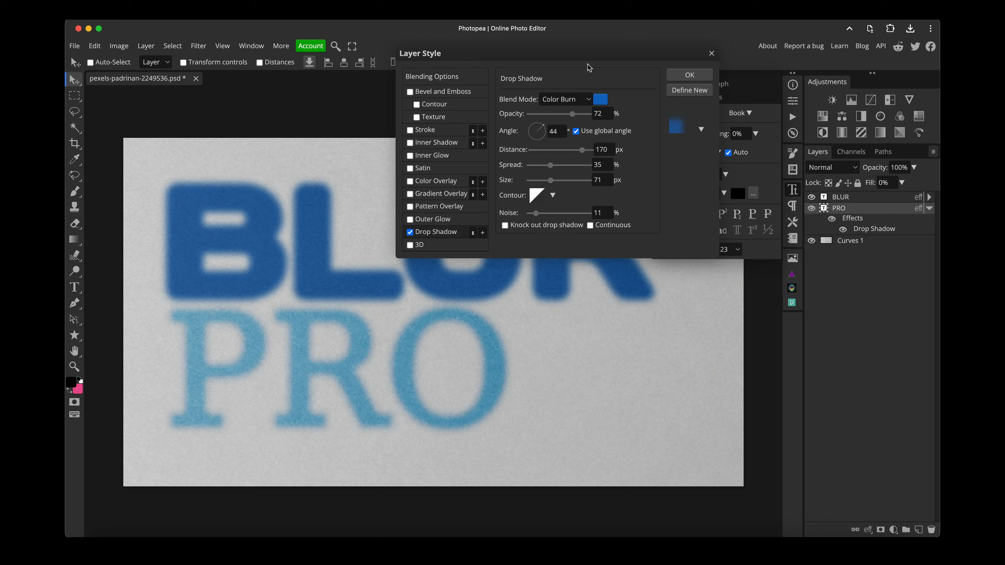
Step: Change the color of the PRO text's drop shadow to magenta
left_click_drag(594, 51, 657, 43)
left_click(665, 92)
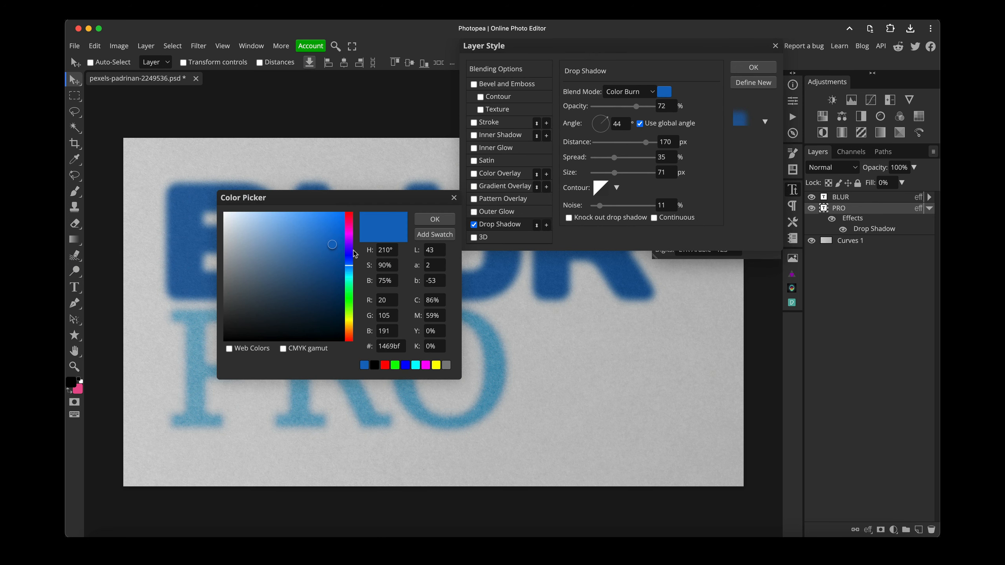
left_click_drag(351, 238, 351, 231)
left_click(430, 220)
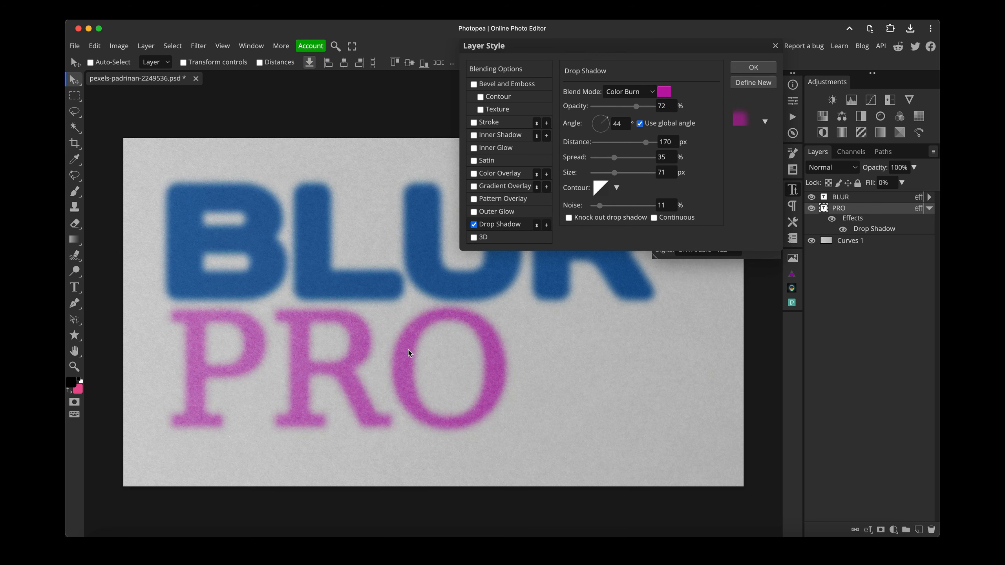
Step: Reposition the shadows down and right on the canvas, giving the PRO drop shadow an angle of 93° and a distance of 216 px
mouse_move(410, 341)
left_mouse_down()
mouse_move(419, 363)
mouse_move(410, 344)
mouse_move(388, 350)
mouse_move(410, 366)
mouse_move(426, 355)
mouse_move(401, 354)
mouse_move(408, 370)
mouse_move(416, 359)
left_mouse_up()
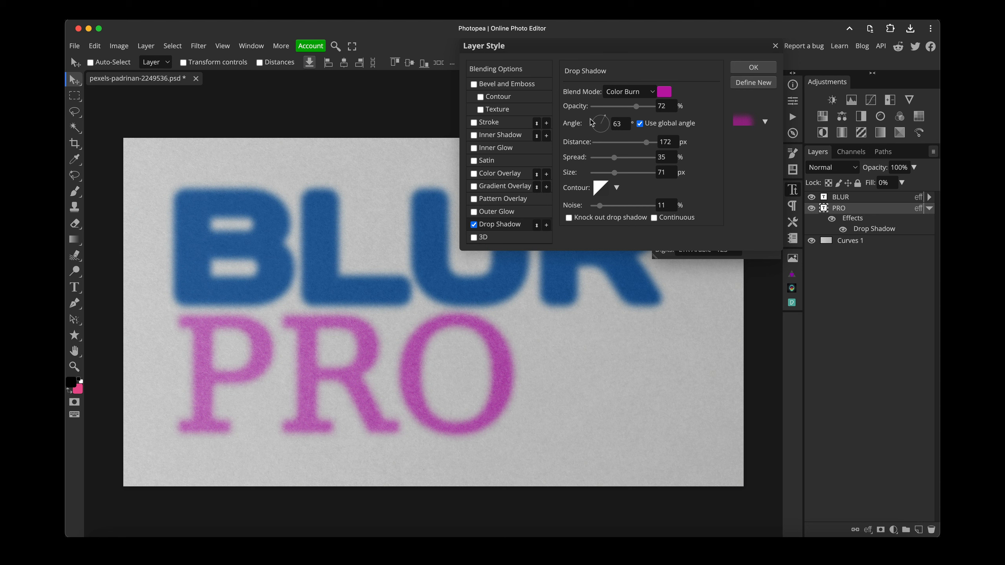
left_click_drag(603, 121, 604, 120)
left_click_drag(312, 344, 329, 372)
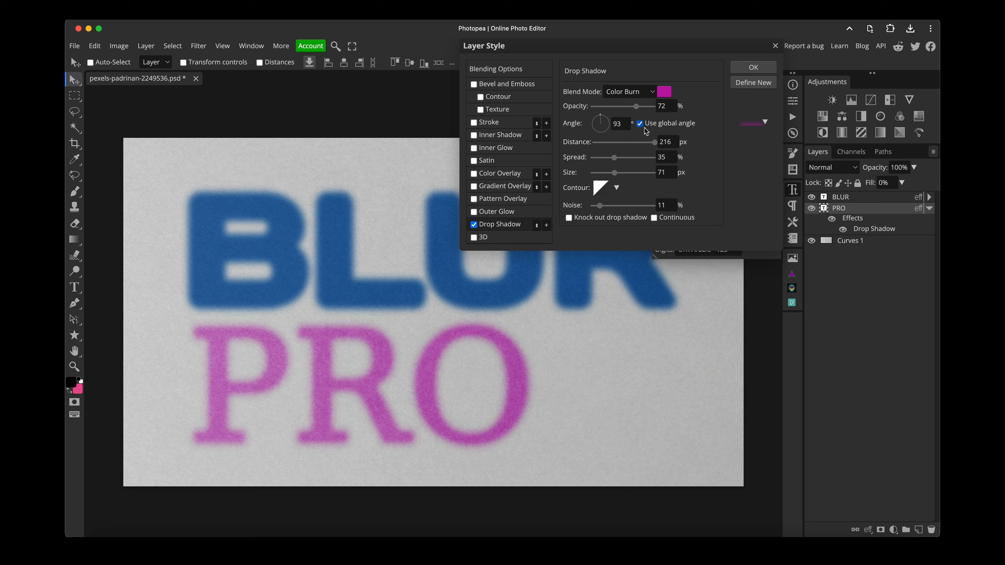
Step: Apply the Cone contour to the PRO drop shadow with spread at 55%, size at 111 px and noise at 13%
left_click_drag(614, 158, 600, 208)
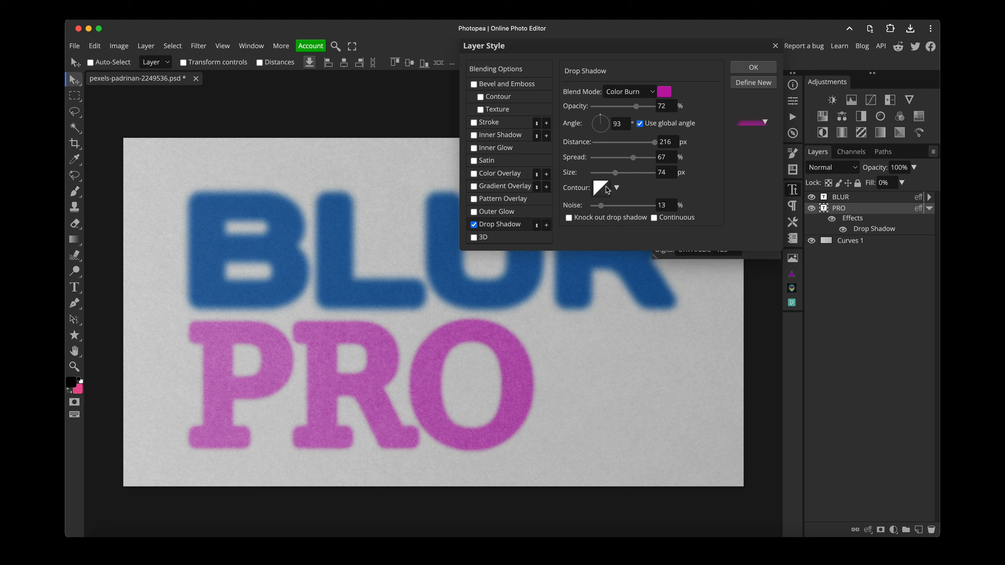
left_click(617, 188)
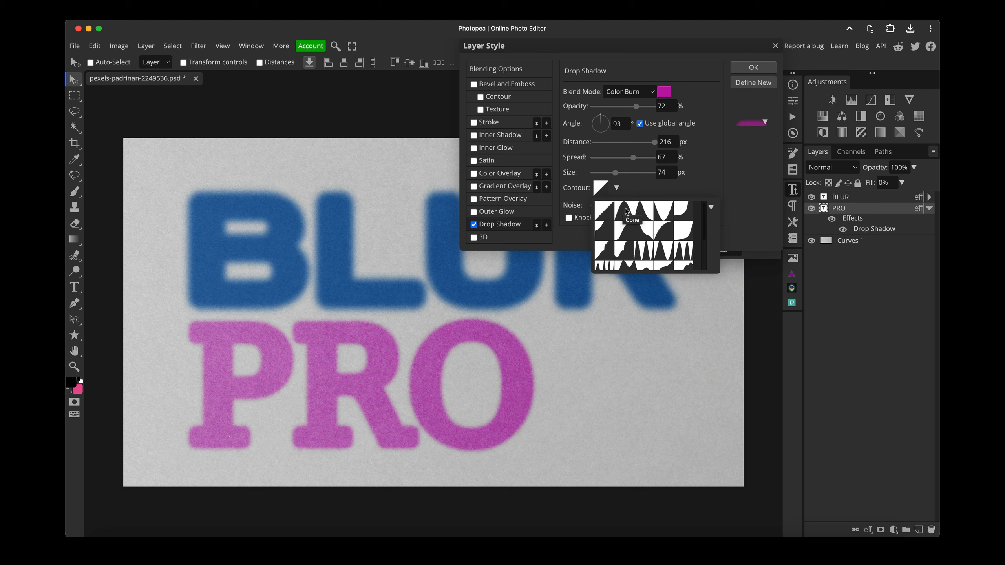
left_click(625, 208)
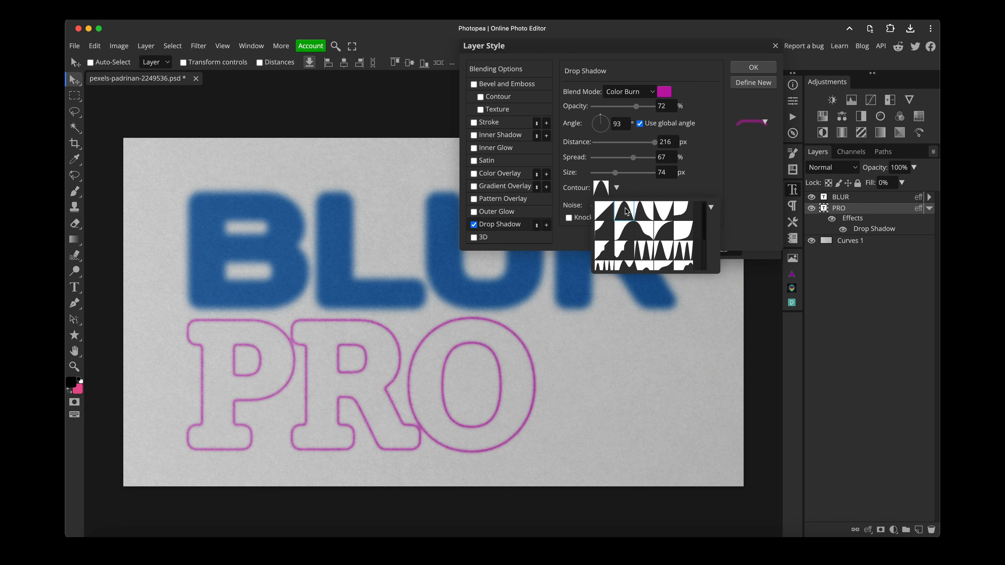
mouse_move(615, 173)
left_mouse_down()
mouse_move(628, 174)
mouse_move(632, 160)
mouse_move(623, 170)
left_mouse_up()
Step: Try several different contour presets on the PRO text's drop shadow
left_click(616, 188)
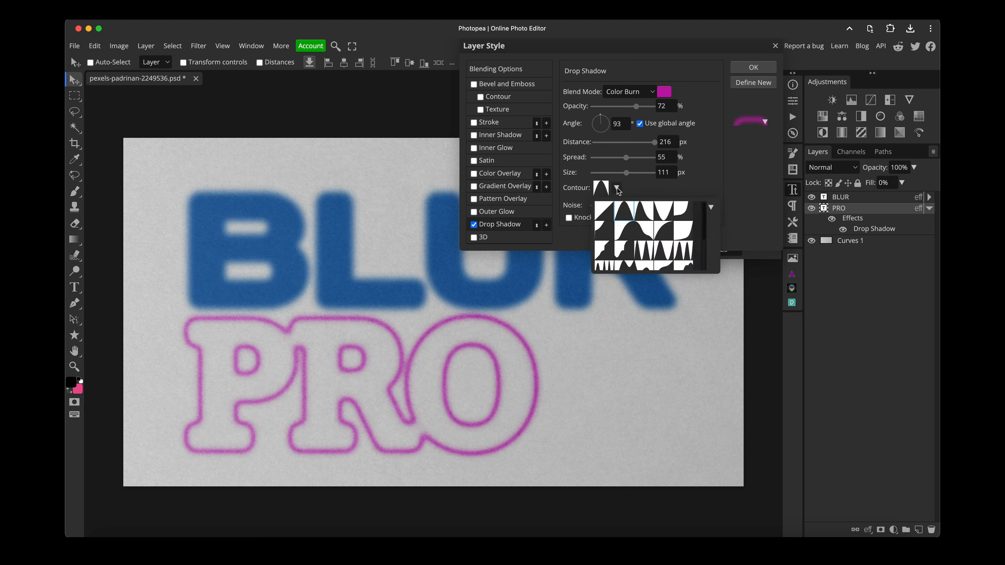
left_click(660, 234)
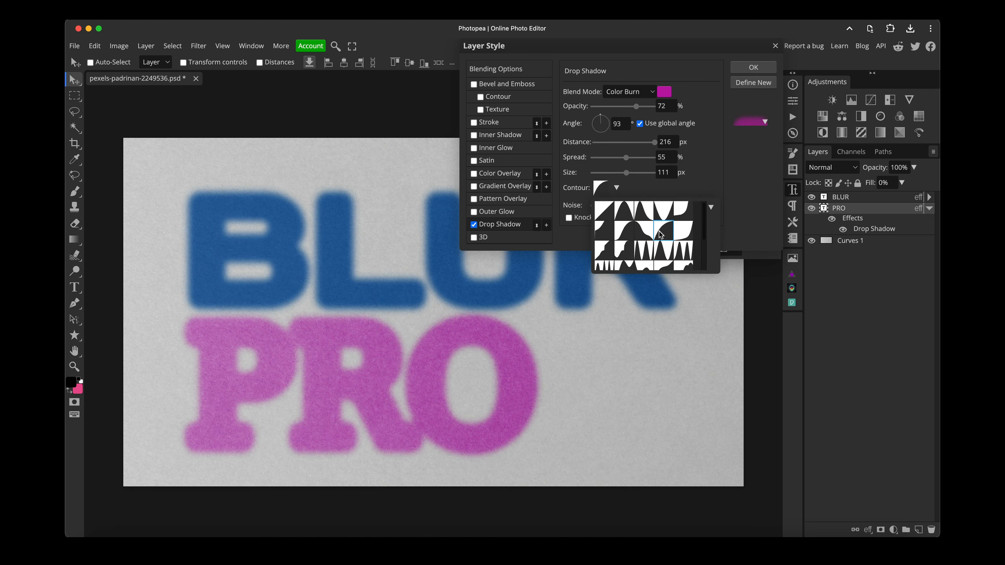
left_click(659, 217)
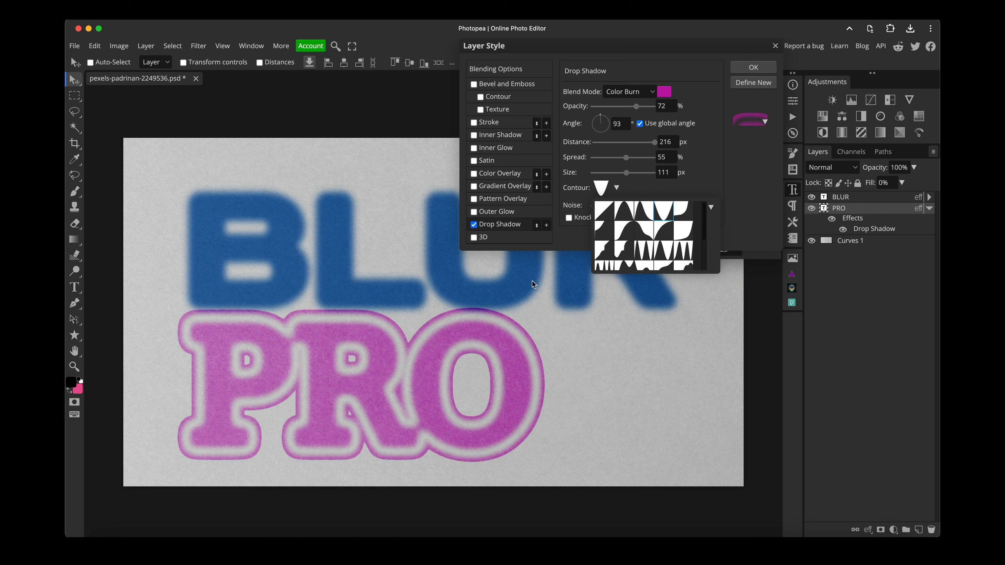
left_click(644, 252)
scroll(655, 240, "down", 1)
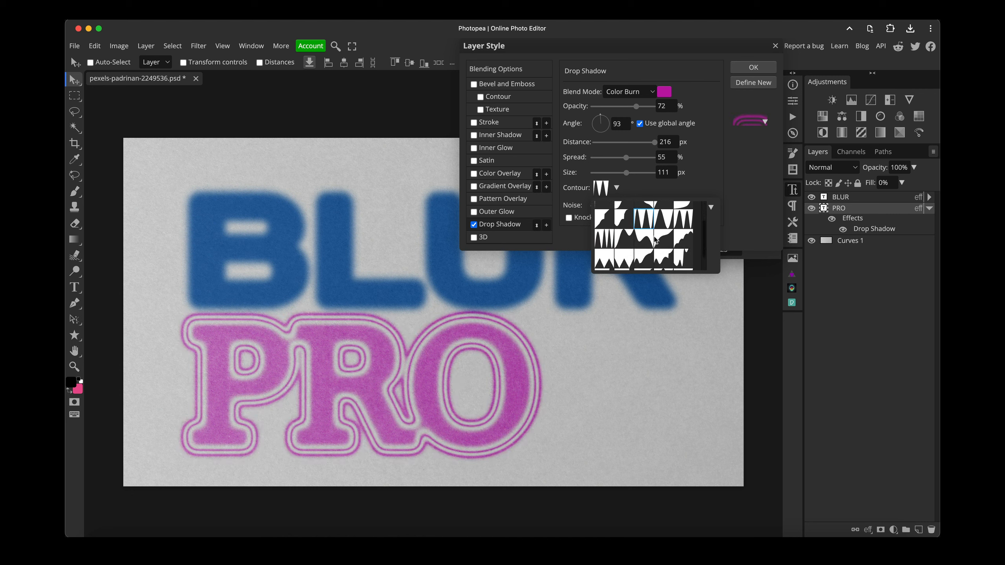
left_click(609, 240)
left_click(631, 243)
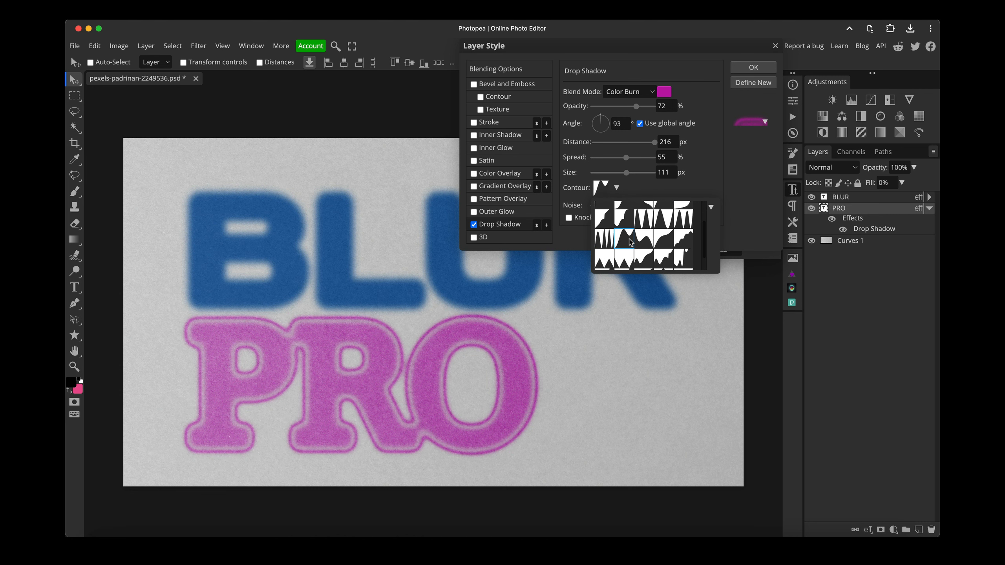
left_click(625, 264)
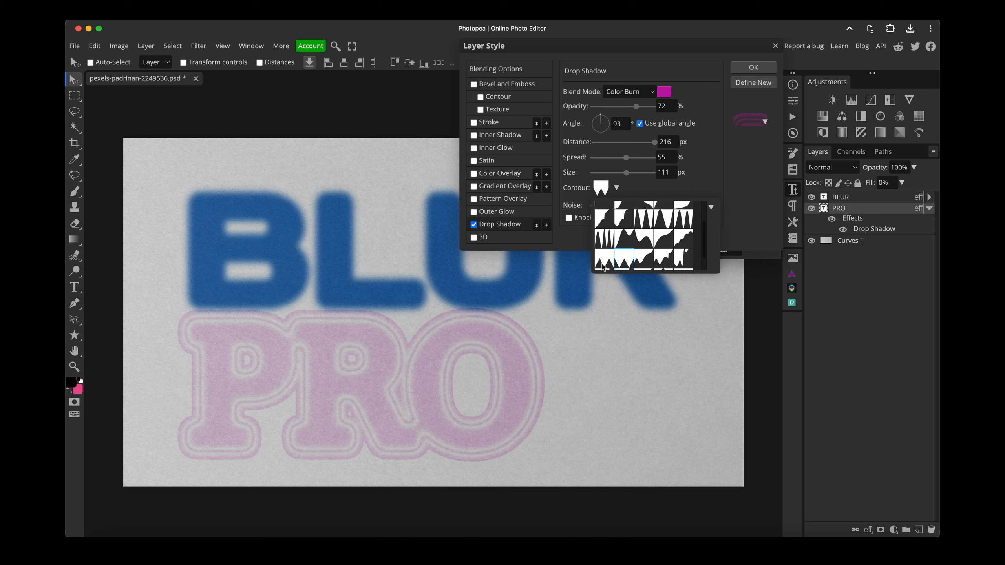
left_click(603, 266)
left_click(644, 261)
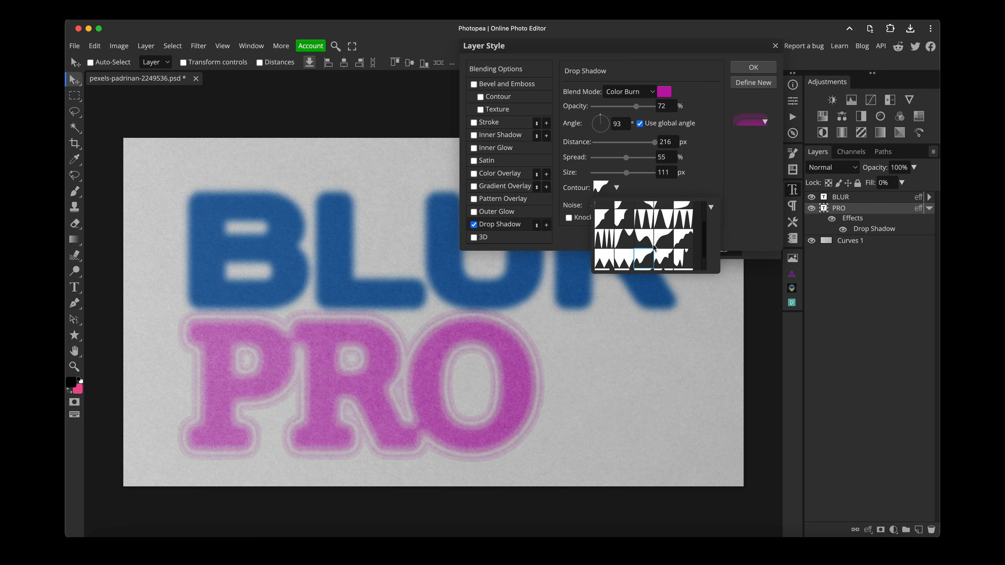
scroll(653, 247, "down", 1)
left_click(644, 257)
left_click(663, 237)
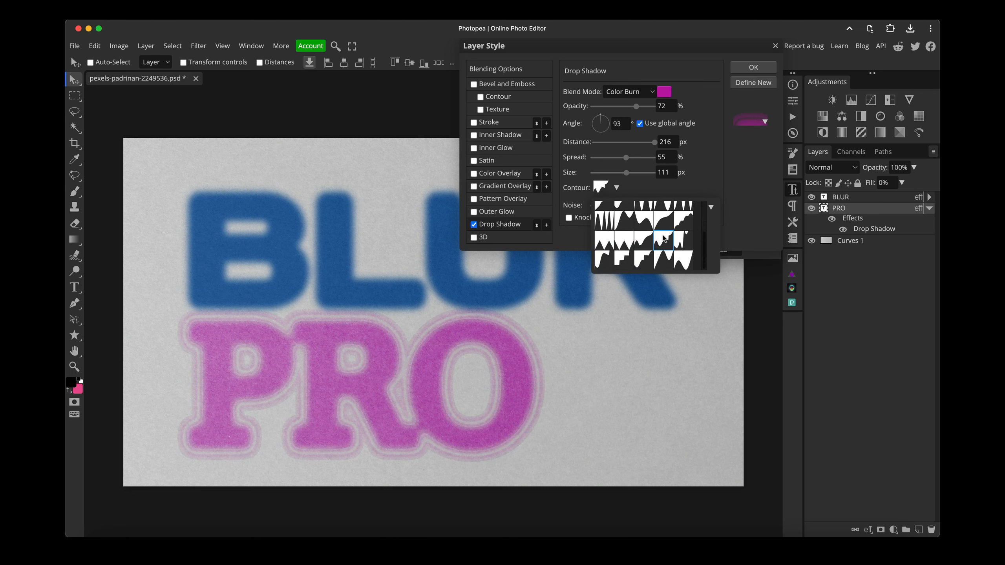
left_click(661, 221)
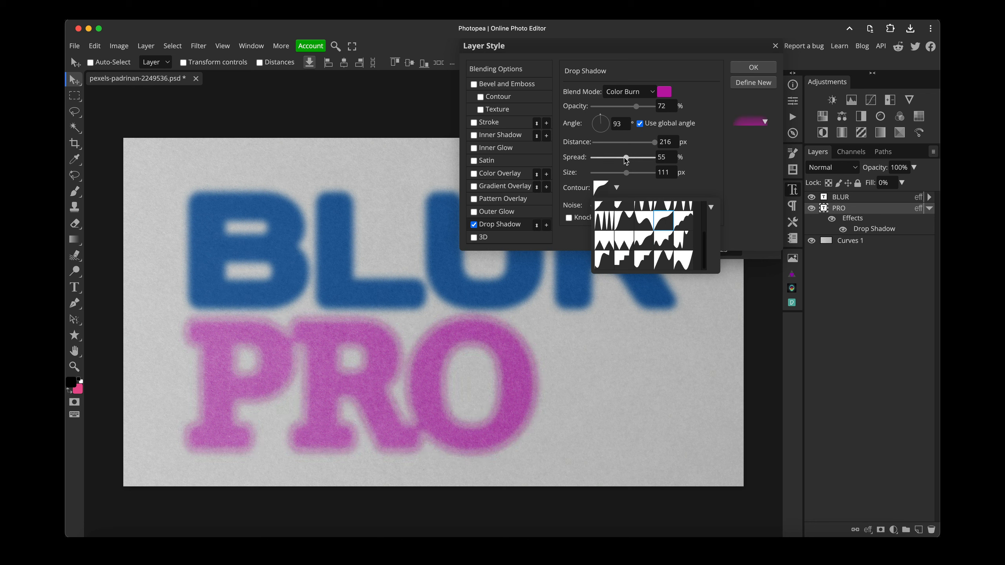
Step: Give the PRO drop shadow 58% spread, an asymmetric cone contour and a size of 99 px, and apply the layer style
mouse_move(626, 158)
left_mouse_down()
mouse_move(636, 158)
mouse_move(606, 162)
mouse_move(627, 162)
left_mouse_up()
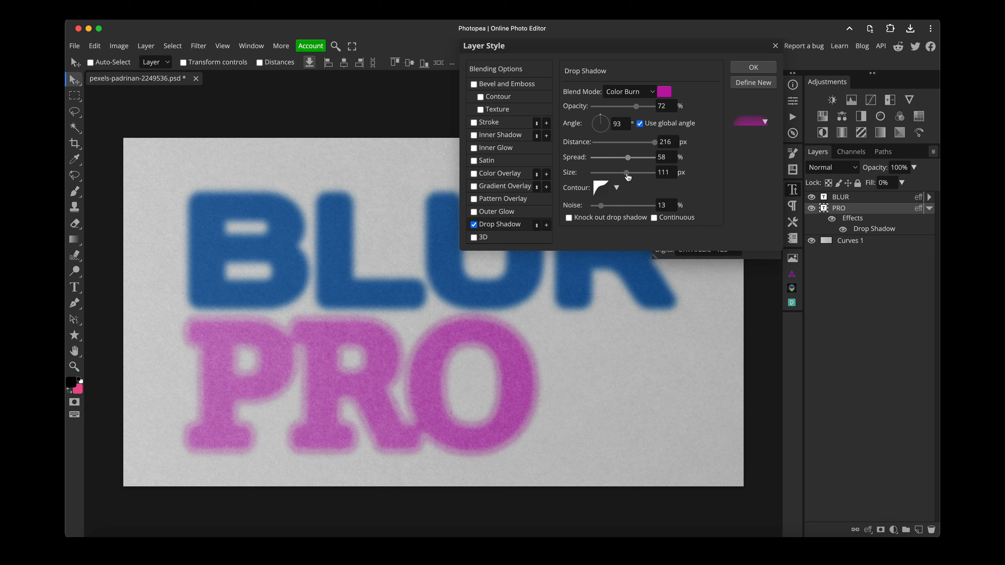
left_click(616, 188)
left_click(635, 215)
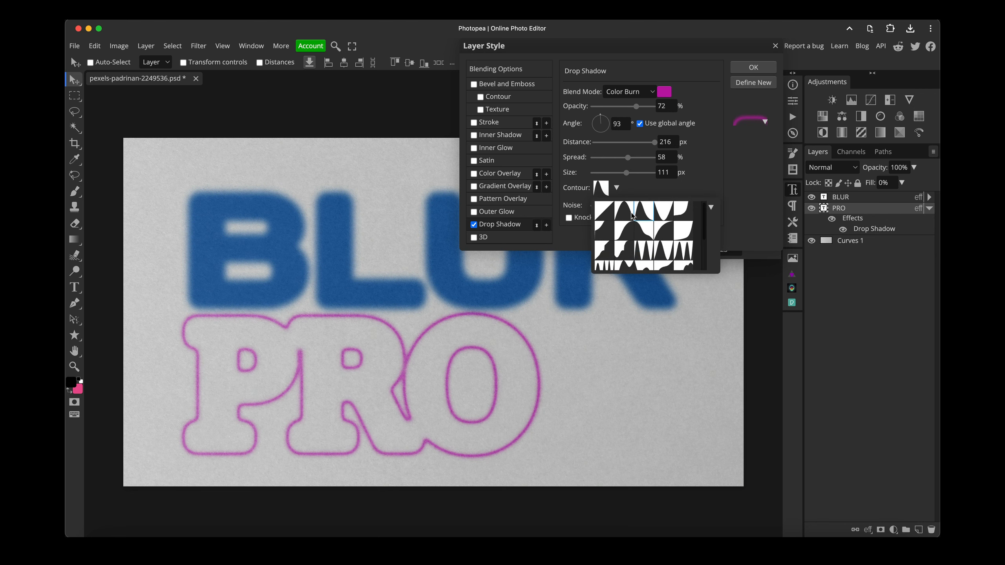
left_click(756, 170)
left_click_drag(632, 175, 623, 177)
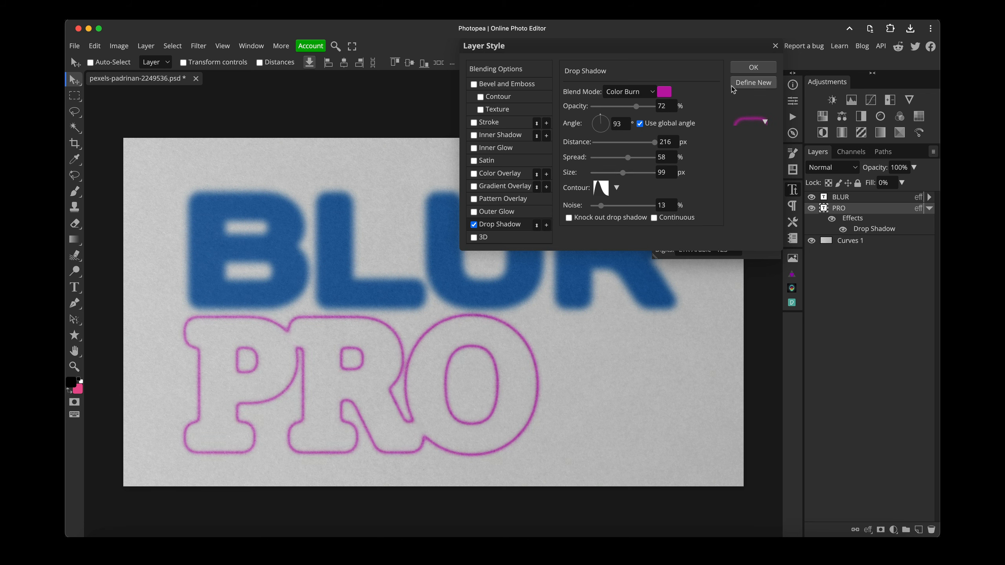
left_click(750, 68)
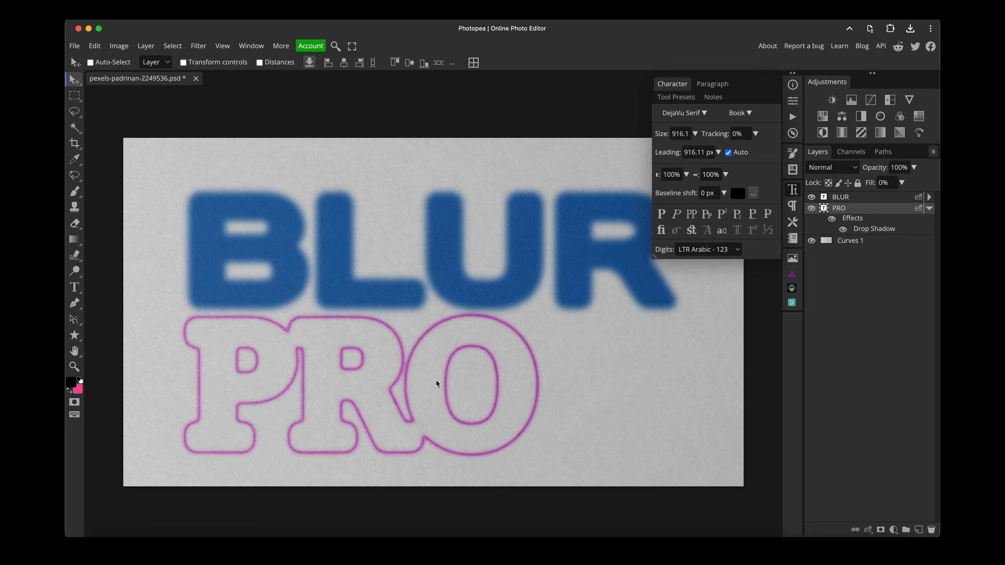
Step: Move the PRO text slightly down and right beneath BLUR, and hide the character settings with the Type tool active
mouse_move(438, 382)
left_mouse_down()
mouse_move(439, 365)
mouse_move(462, 356)
mouse_move(499, 358)
mouse_move(447, 389)
left_mouse_up()
key("t")
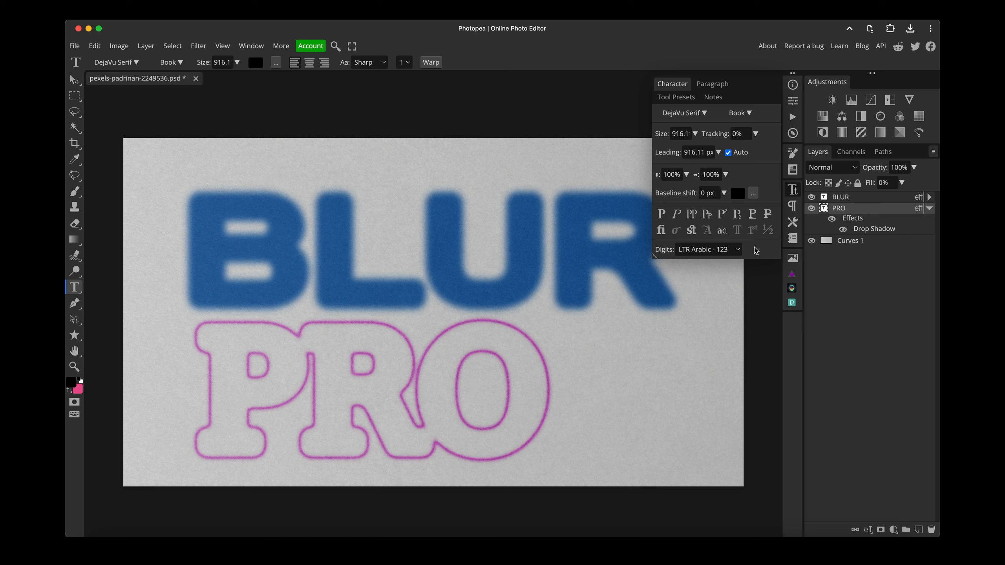
left_click(794, 191)
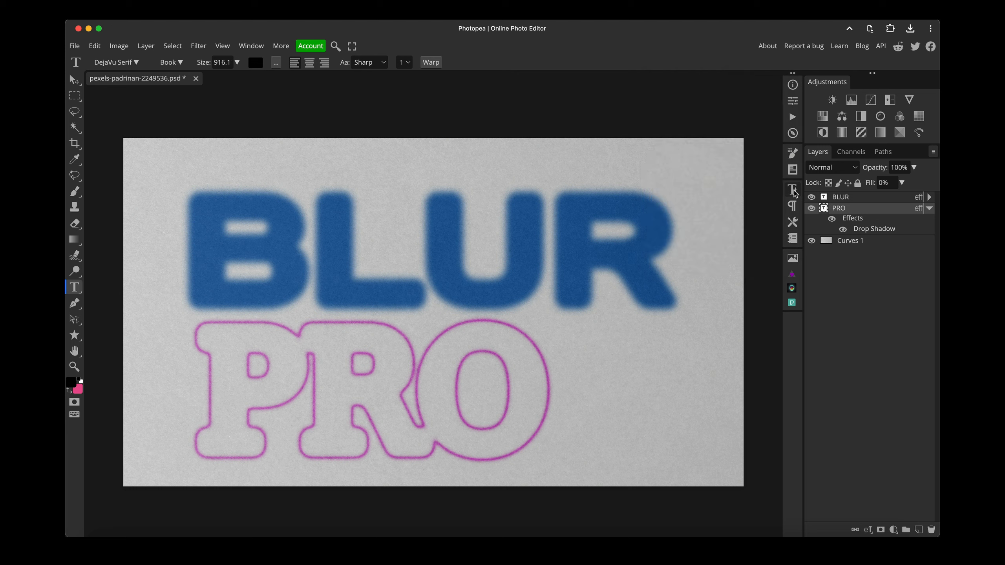